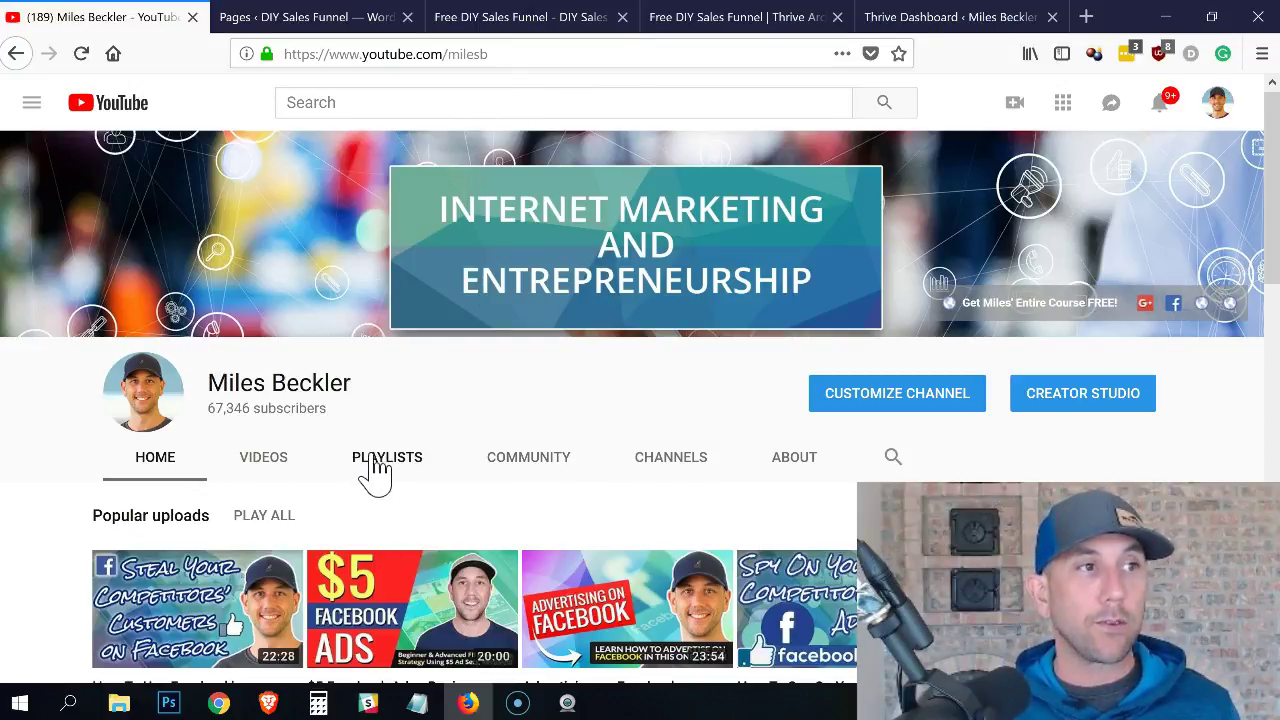
Step: Search YouTube for "DIY Sales Funnel"
click(595, 103)
text(D)
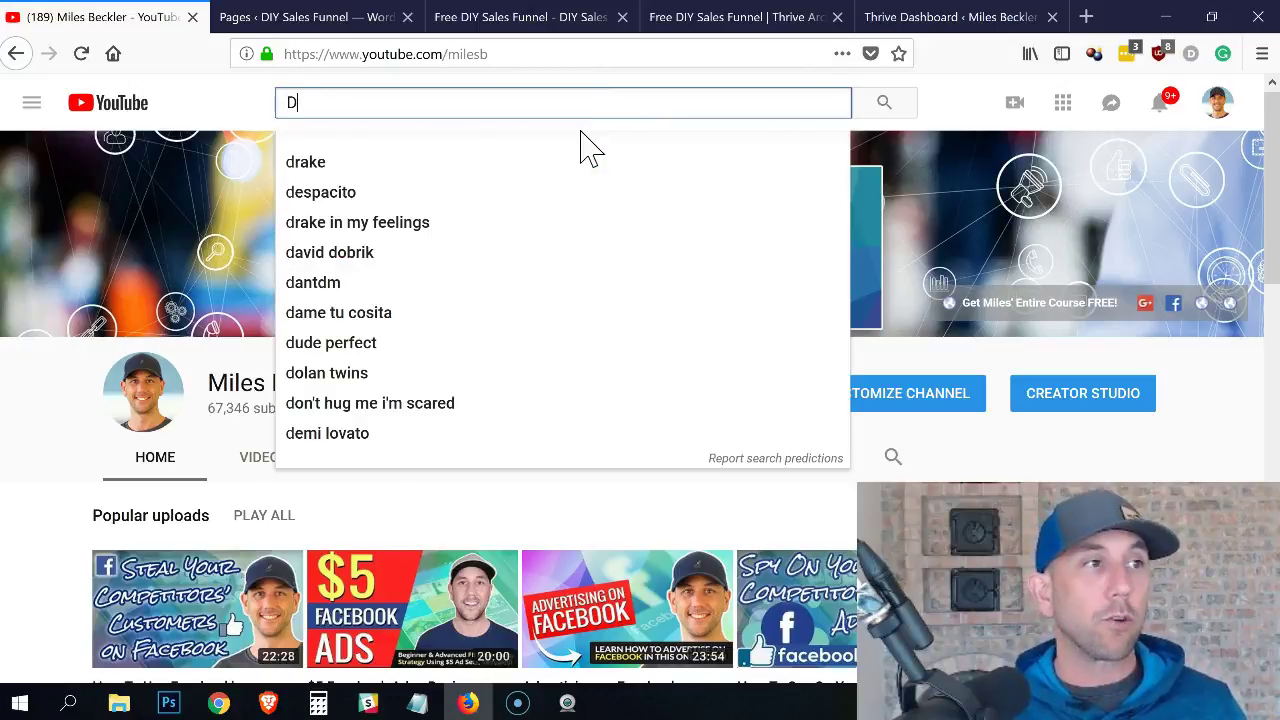
text(IY Sales Funn)
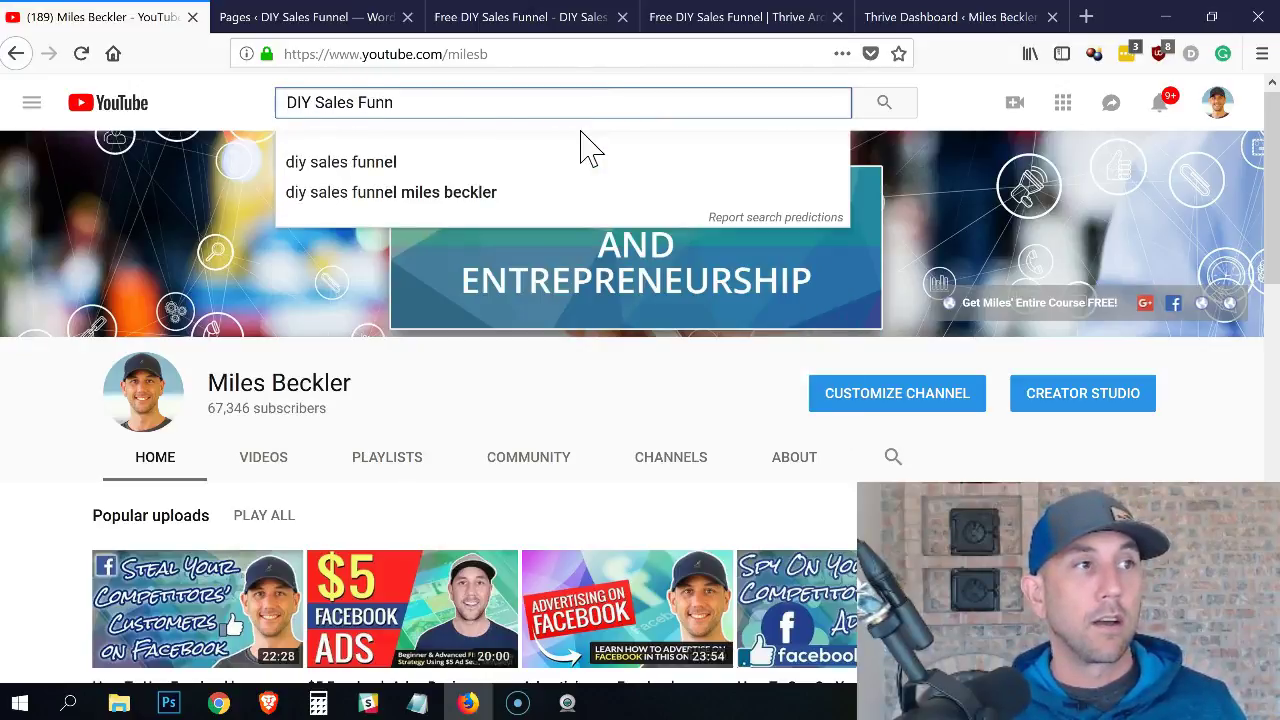
text(el)
key(Return)
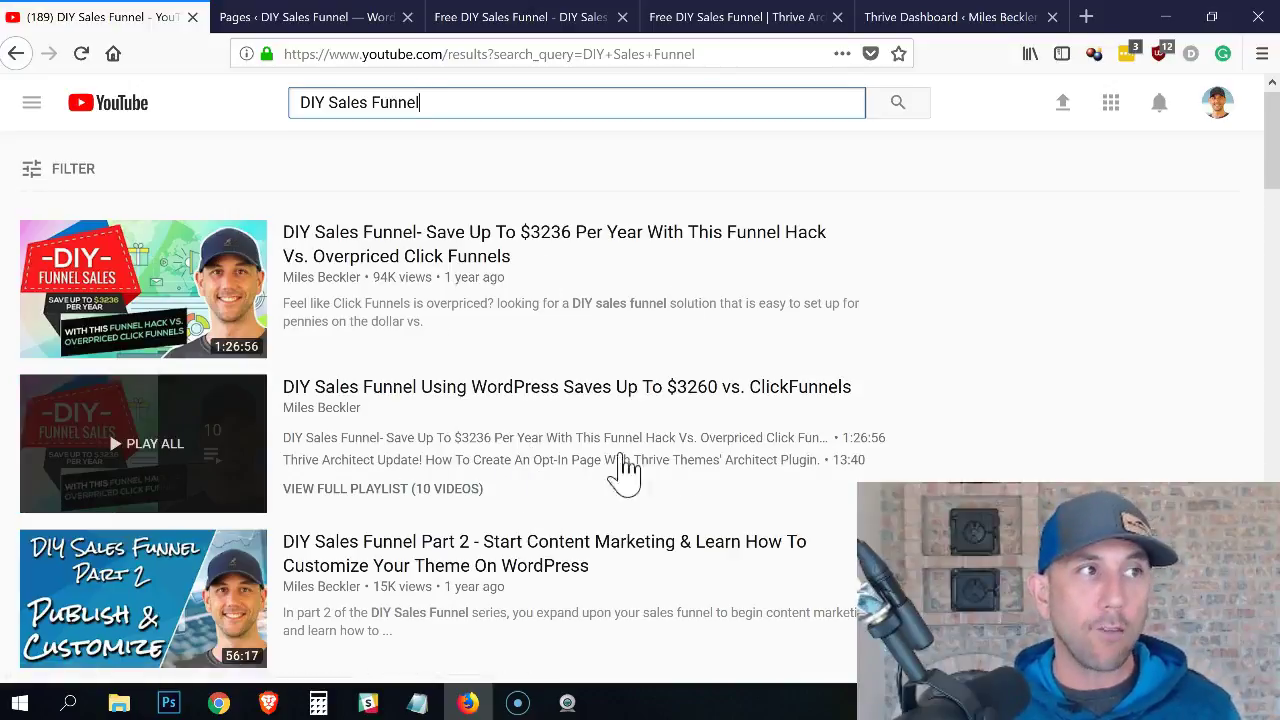
Step: Close the YouTube results, locate the Free DIY Sales Funnel front page's Thrive Architect edit link, and close the WordPress pages list
click(193, 17)
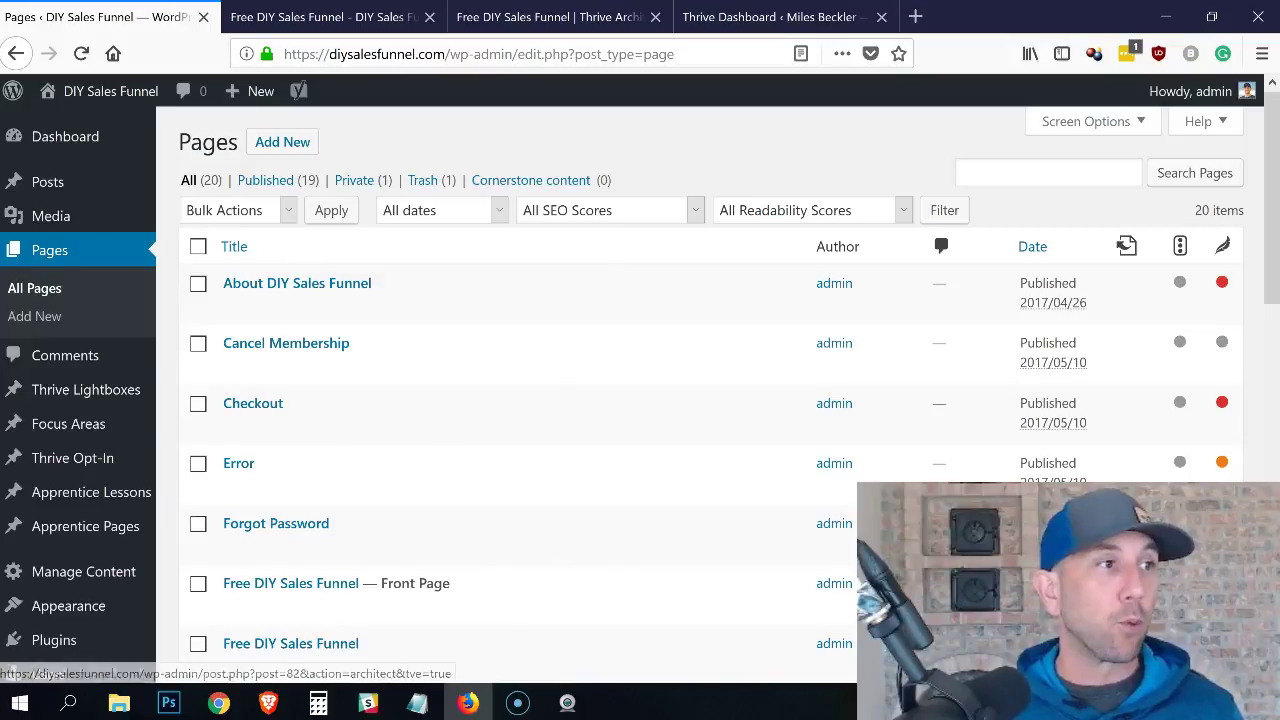
scroll(537, 346, down, 3)
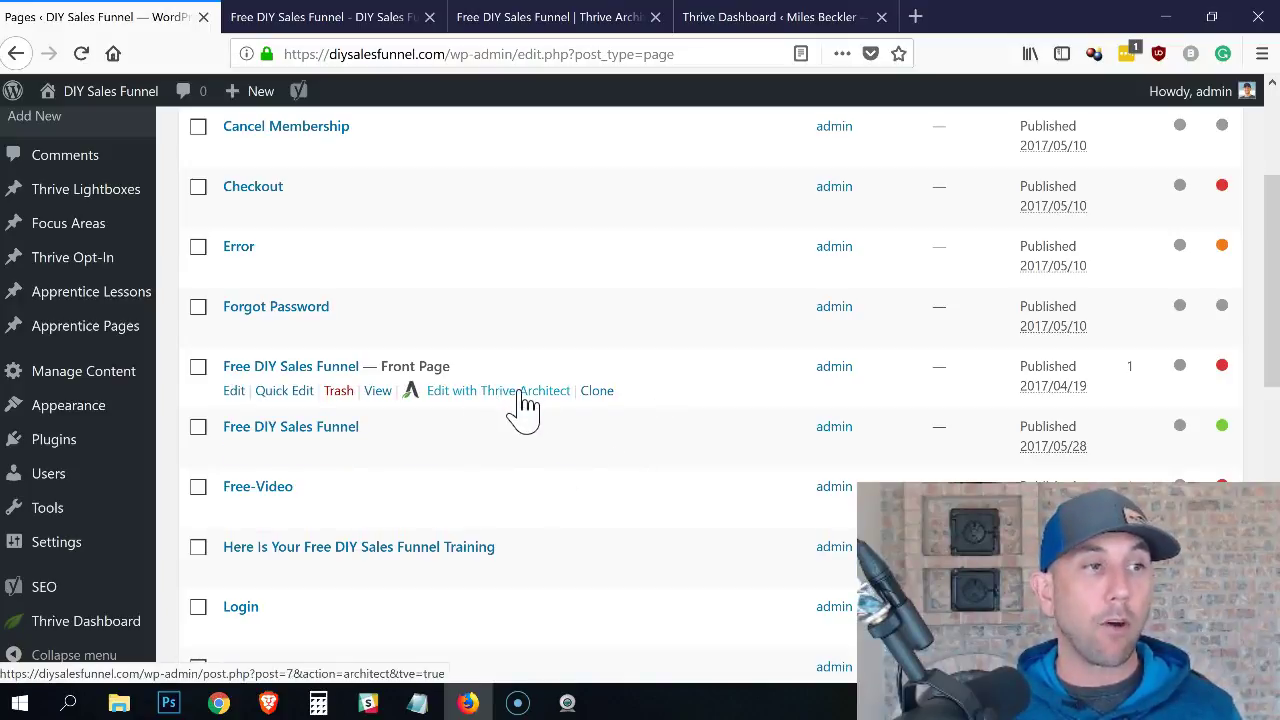
click(203, 17)
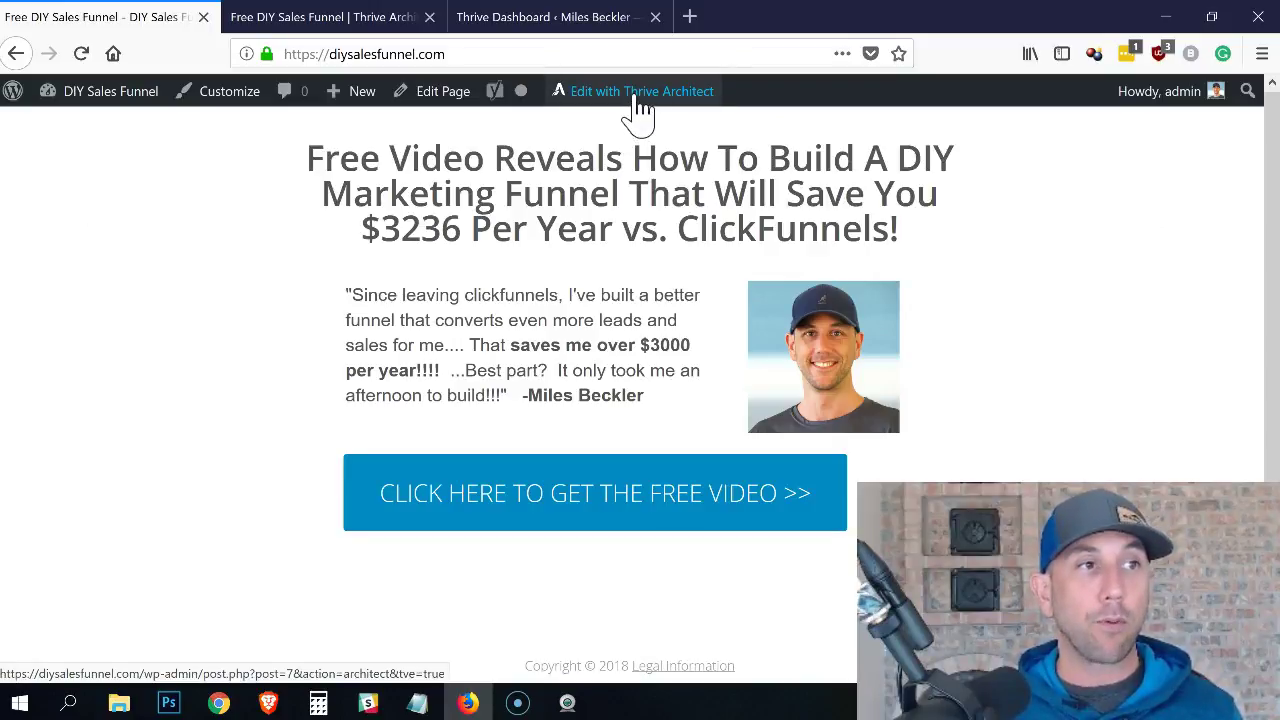
Step: Create a new A/B test from the Free DIY Sales Funnel page in Thrive Architect and duplicate its control variation
click(365, 18)
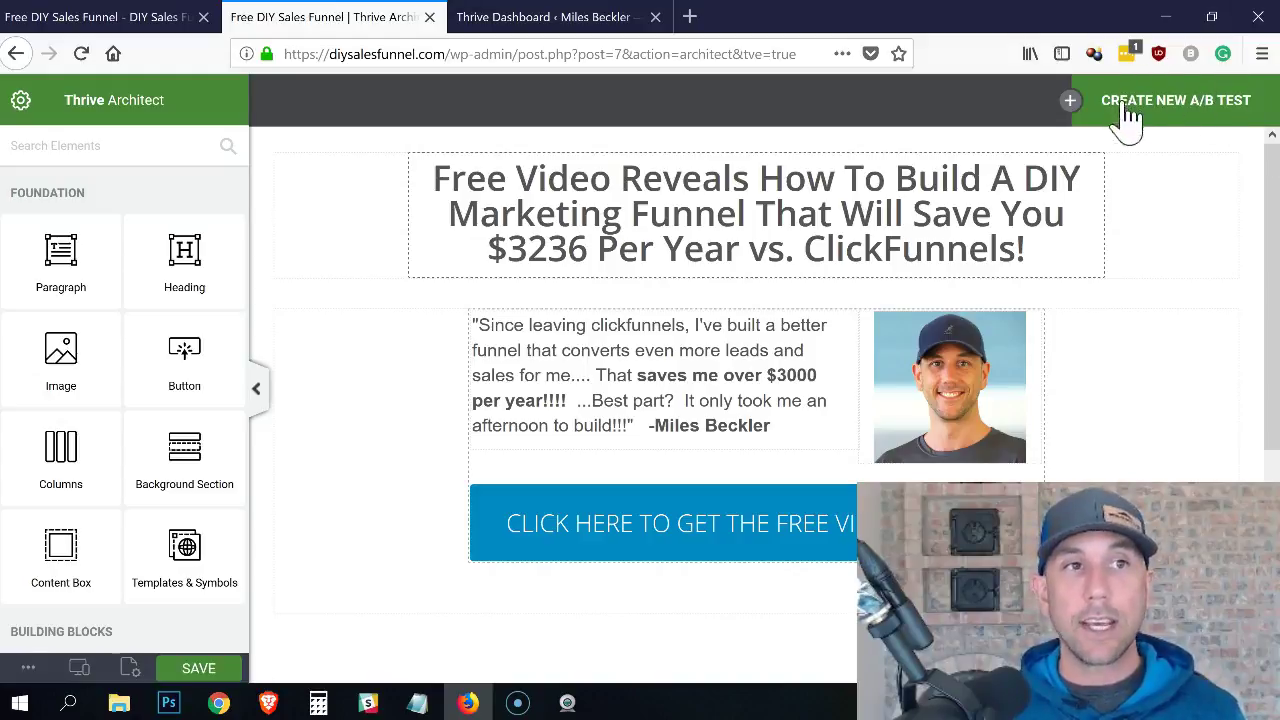
click(1215, 113)
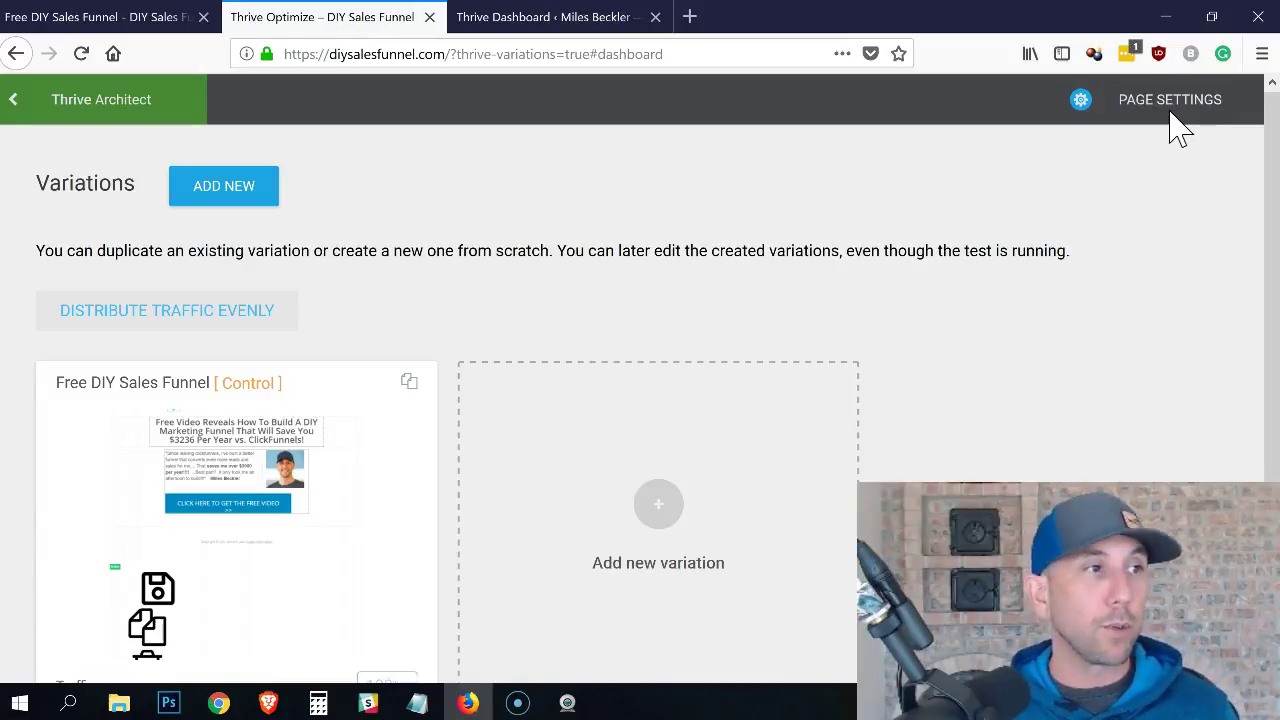
click(412, 384)
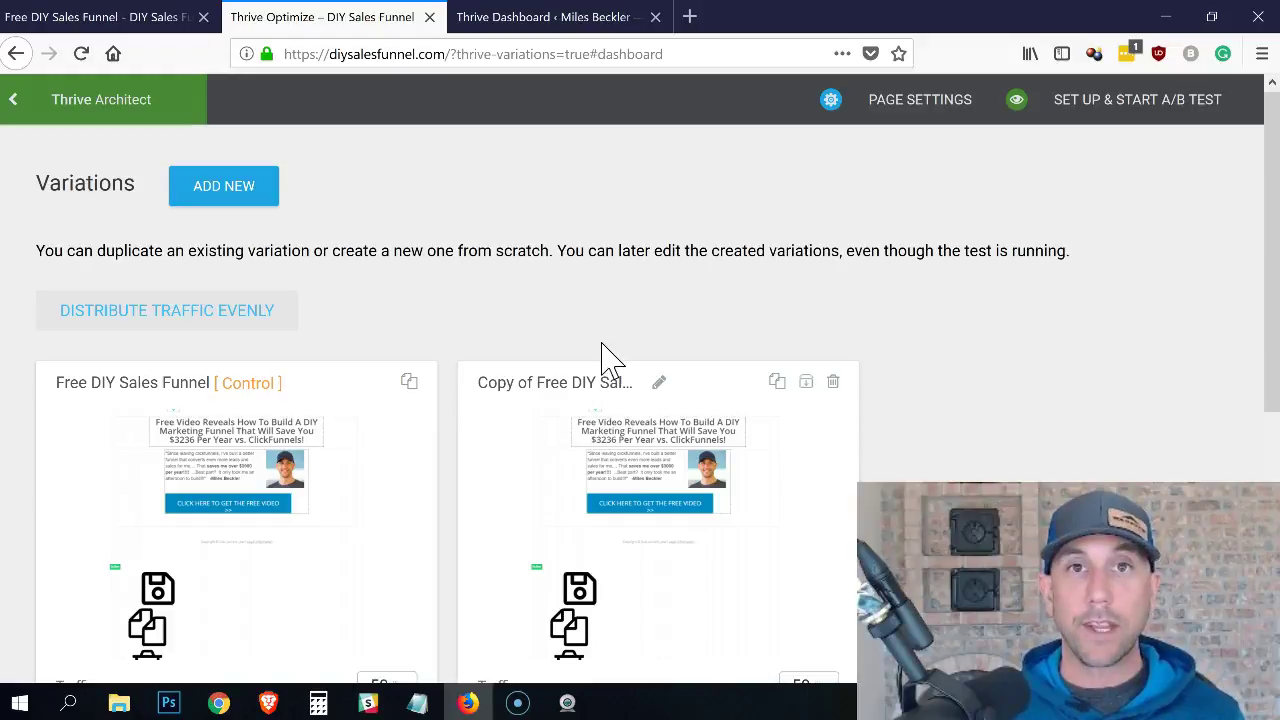
scroll(1058, 395, down, 3)
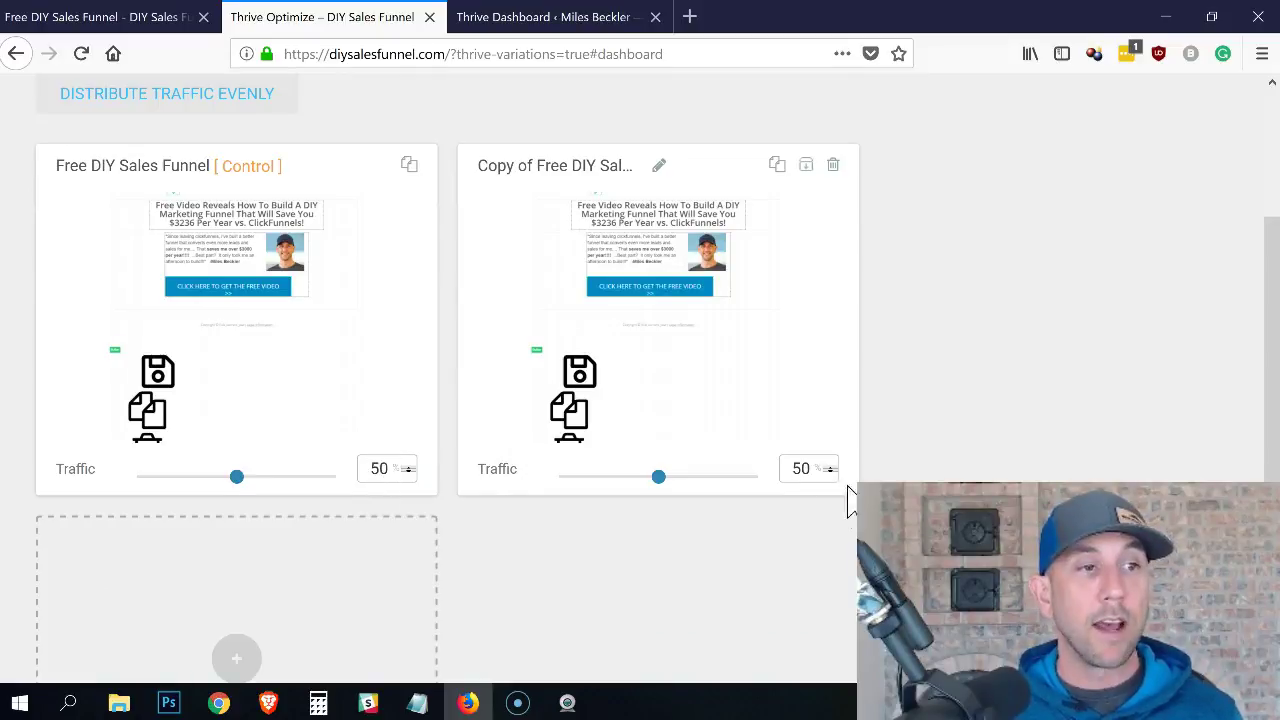
scroll(1150, 478, up, 1)
scroll(1150, 478, up, 4)
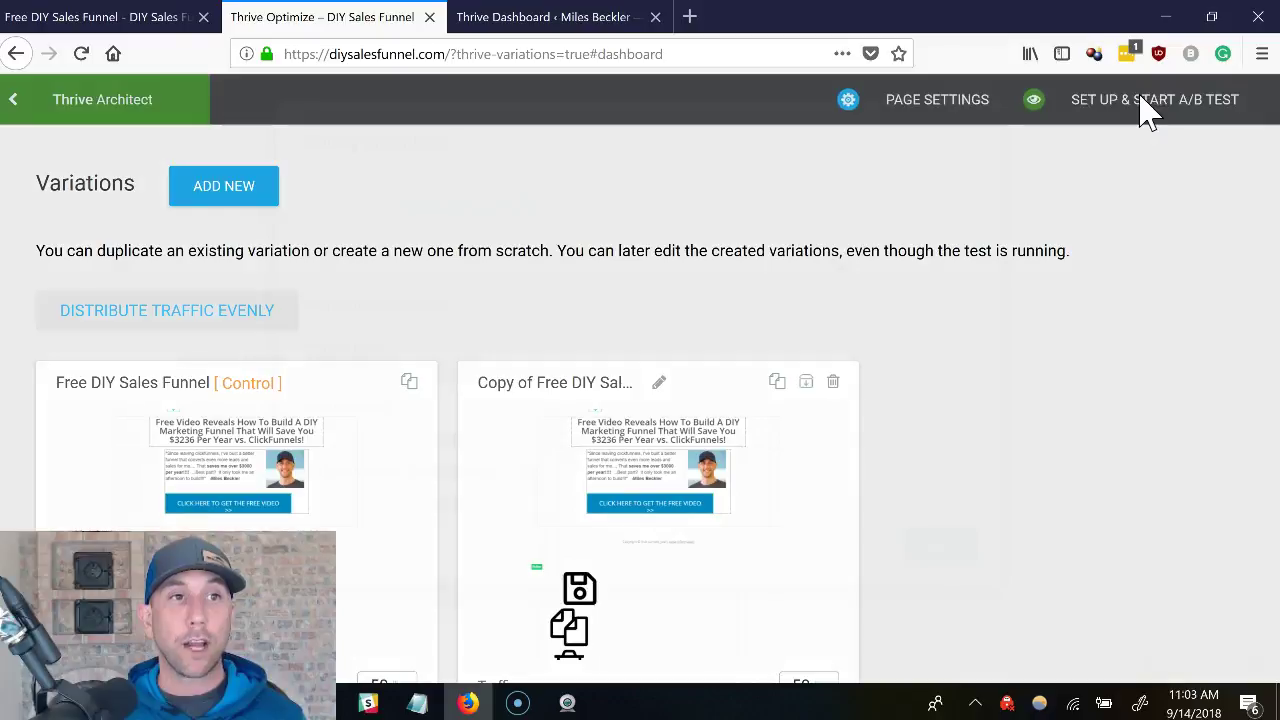
Step: Begin setting up the A/B test and name it "AA Test"
click(1140, 108)
click(514, 397)
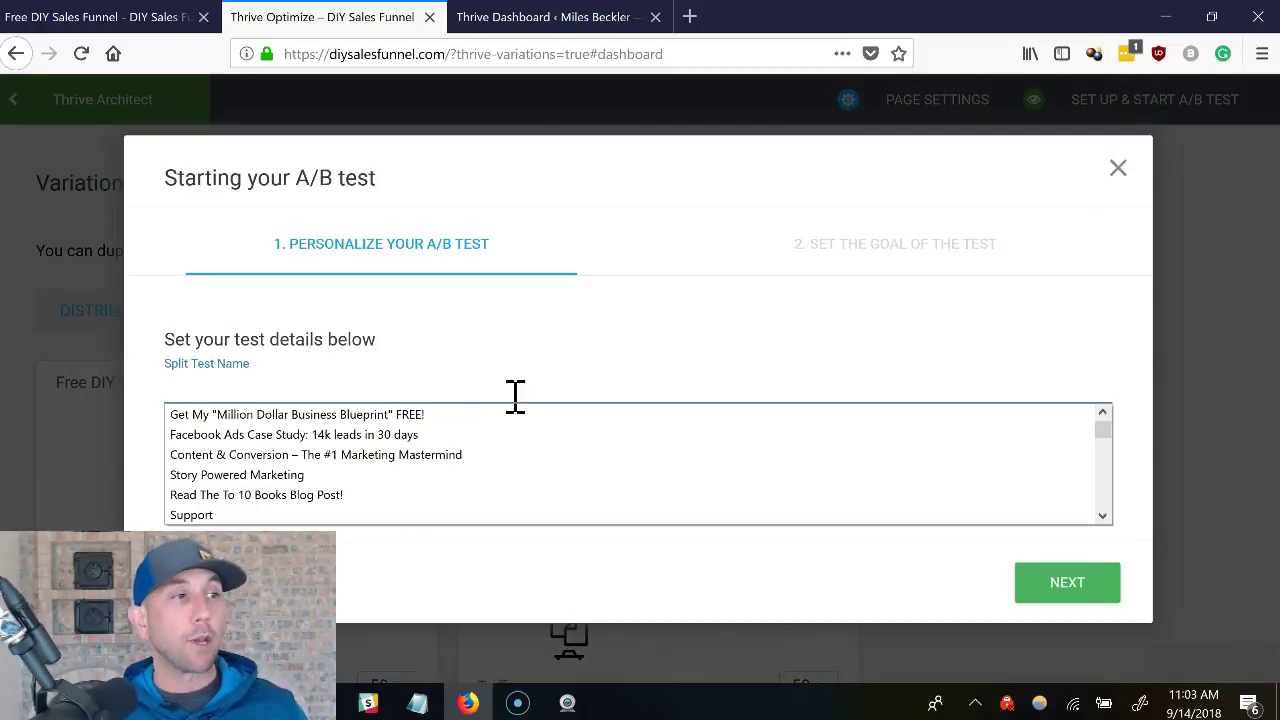
text(AA Test)
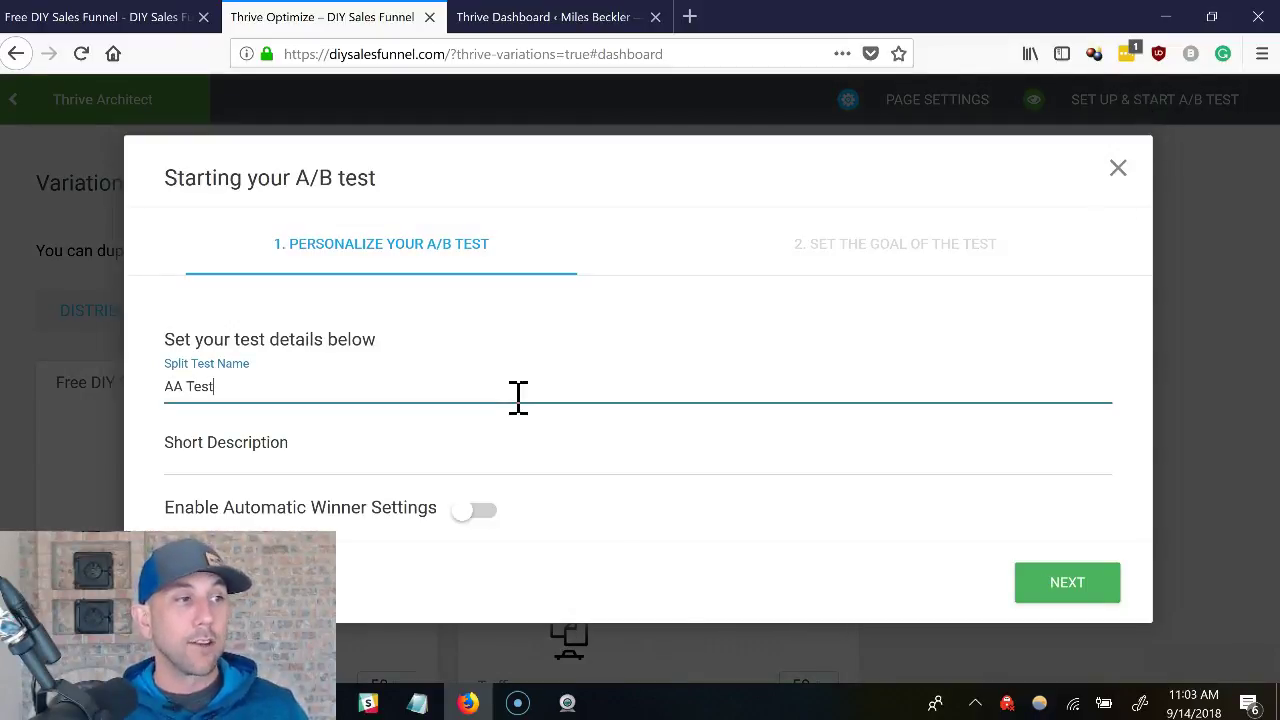
click(1028, 594)
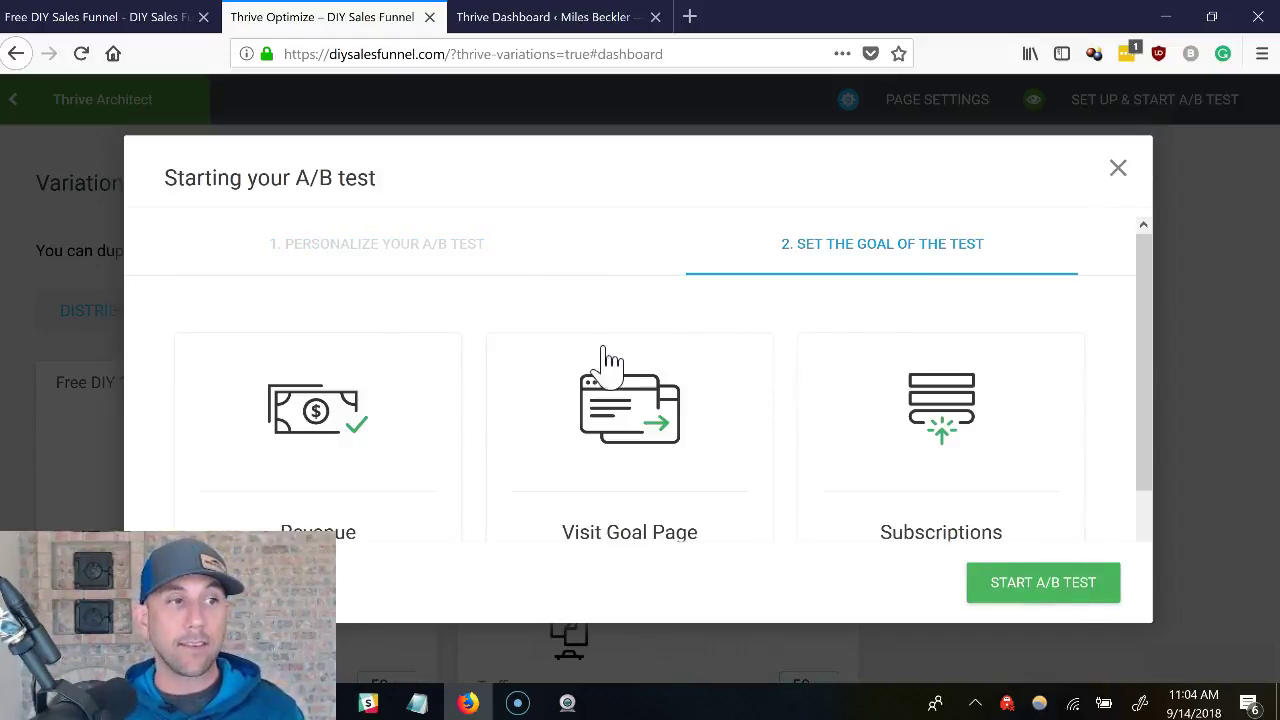
Step: Set the test goal to Visit Goal Page with the "Thank You" page as goal page, and start the A/B test
click(612, 410)
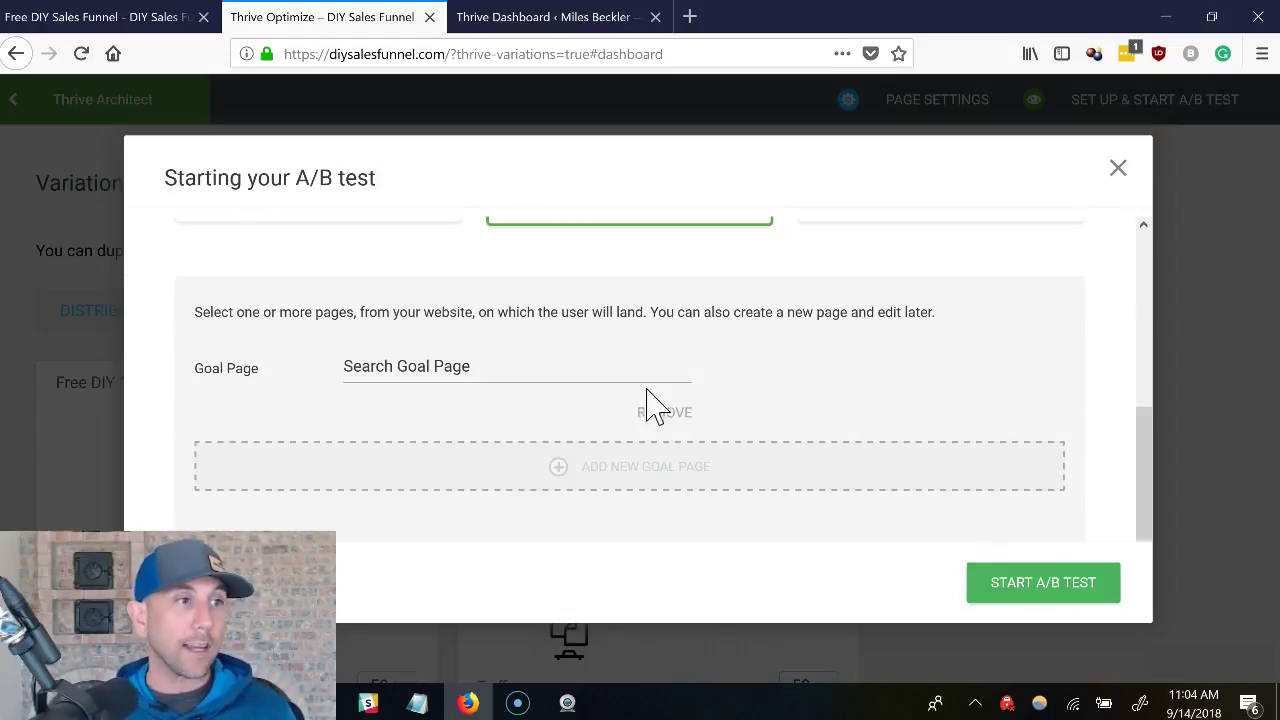
click(537, 368)
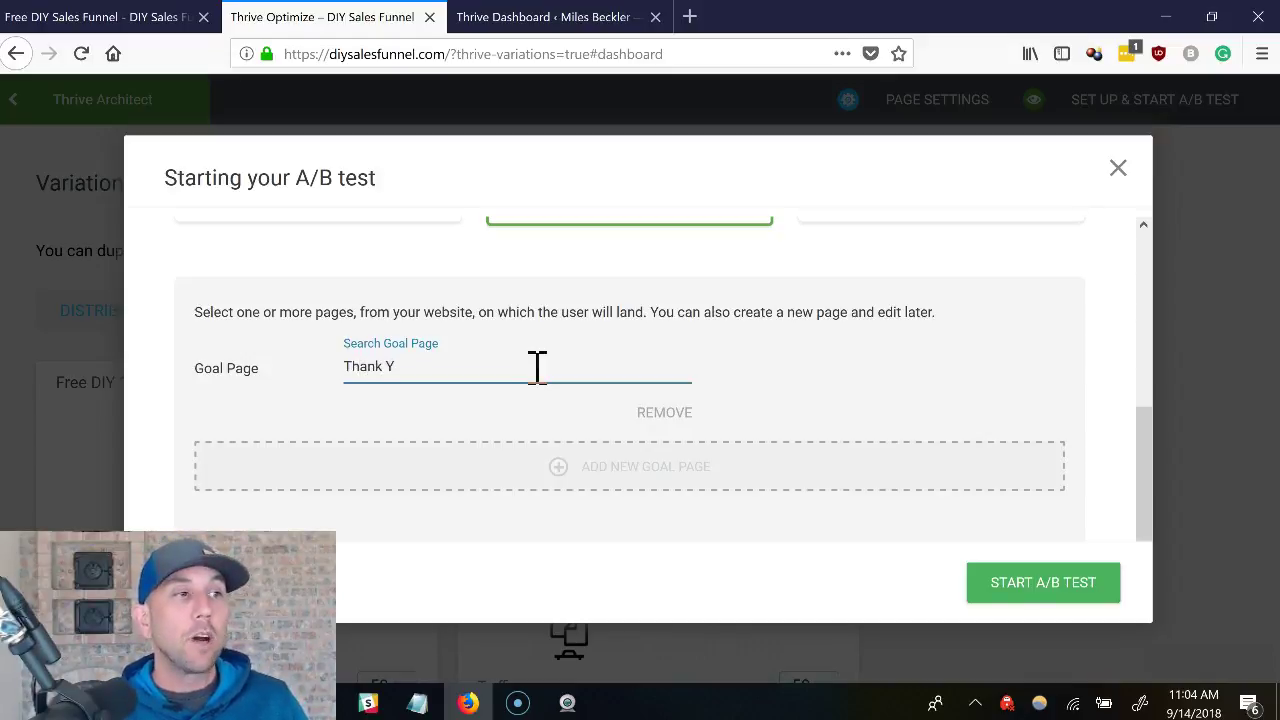
scroll(586, 391, up, 2)
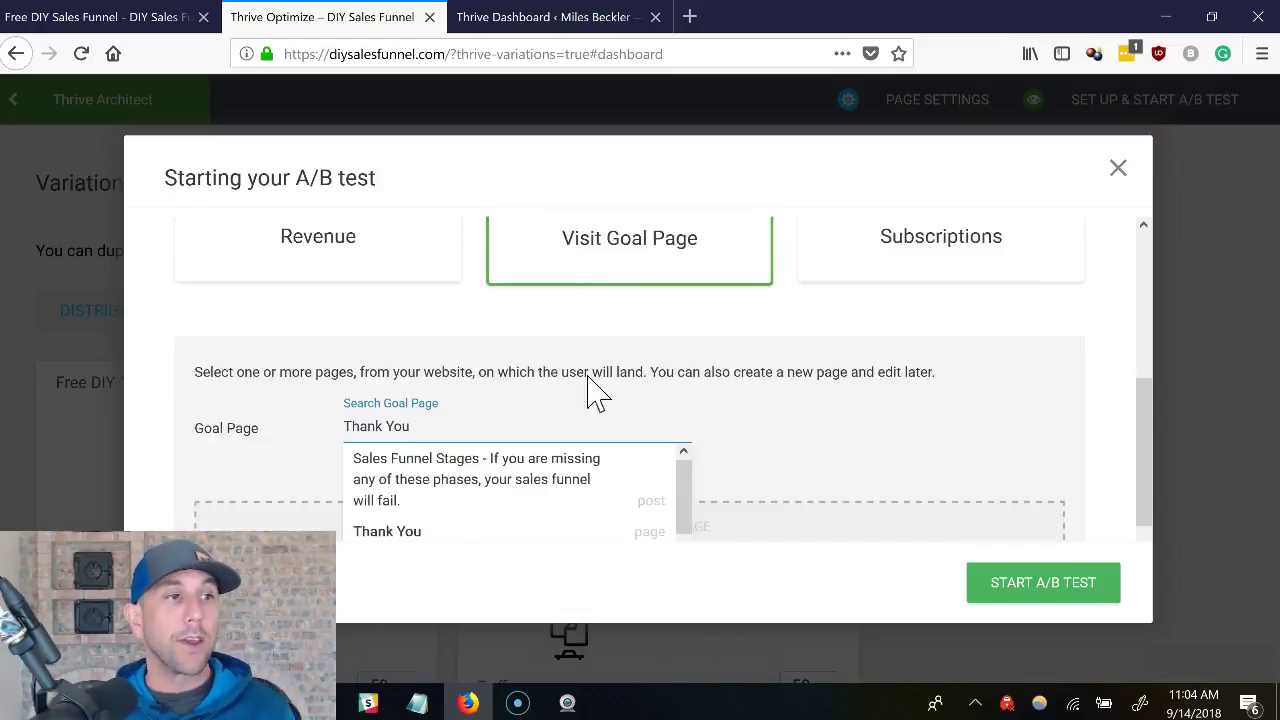
scroll(729, 423, down, 1)
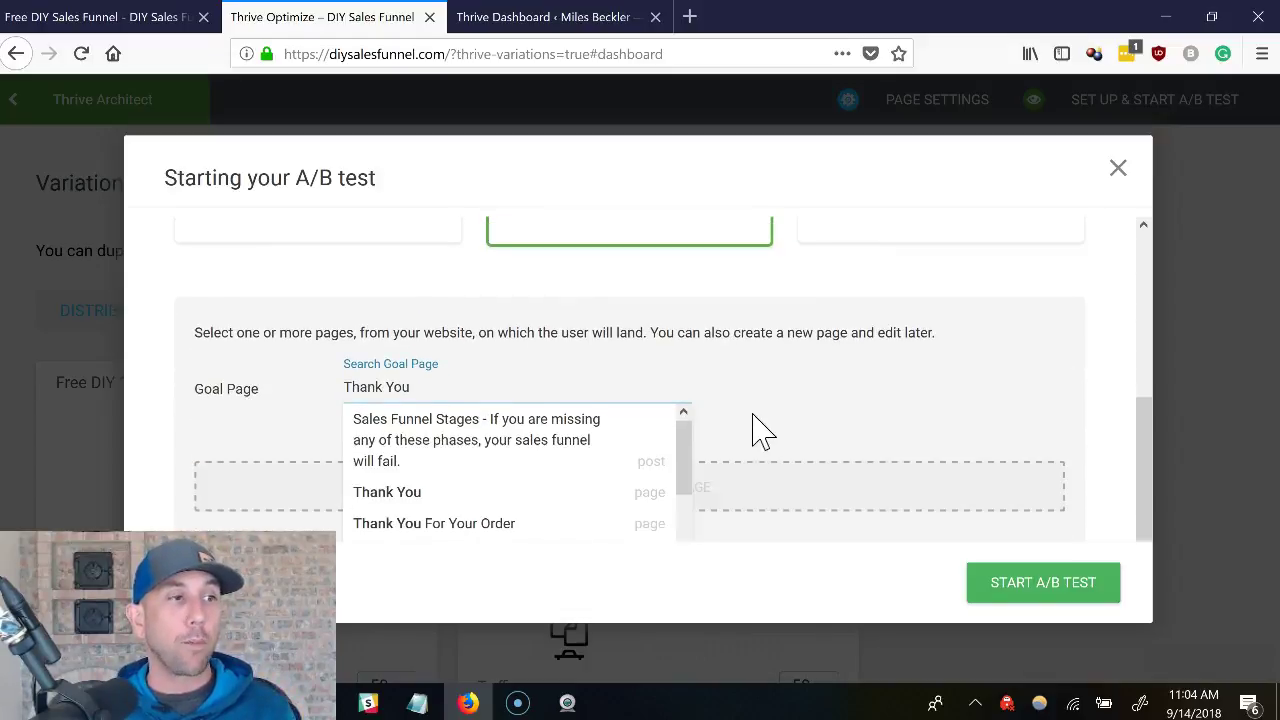
click(379, 474)
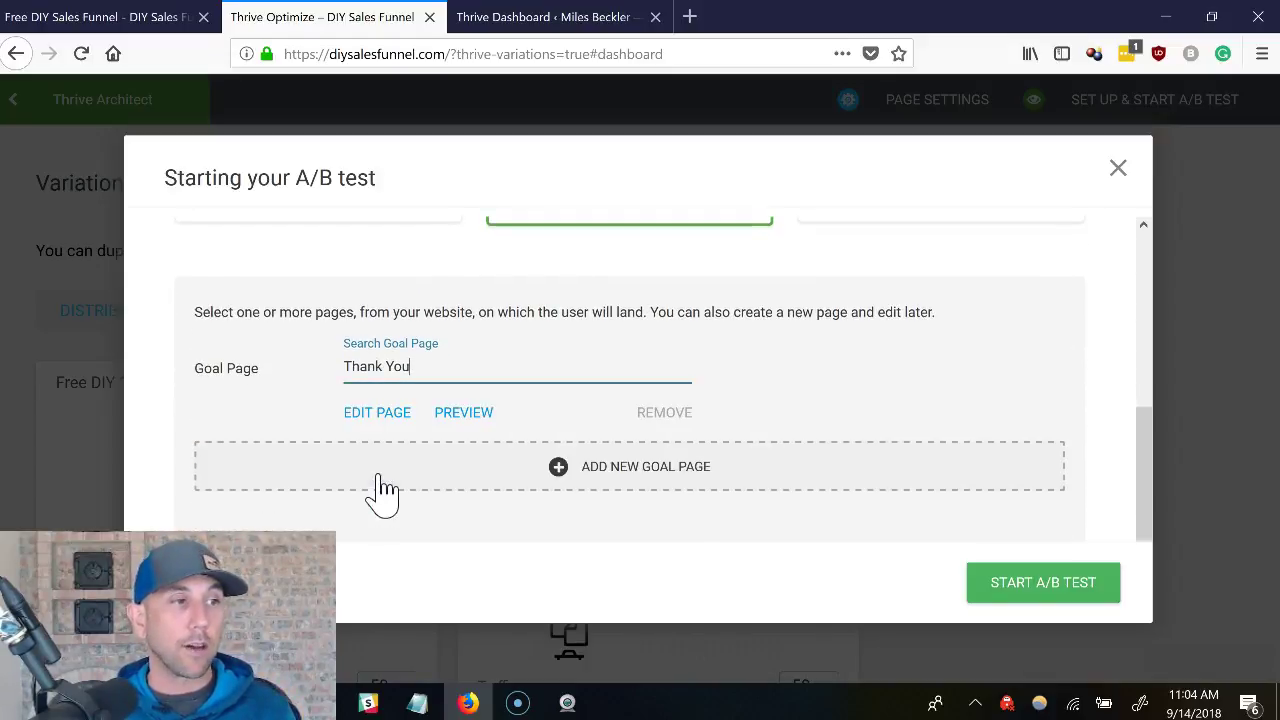
click(1046, 582)
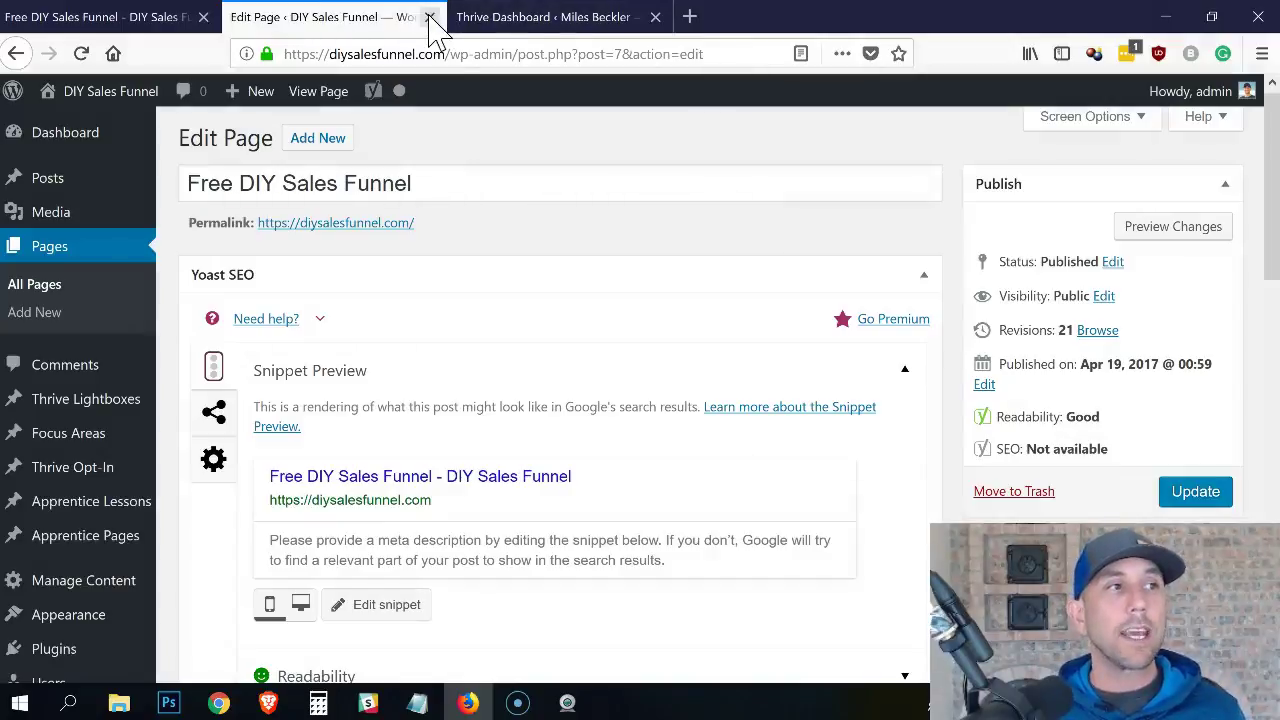
Step: Switch to the other site's Thrive Dashboard and open Thrive Optimize
click(479, 20)
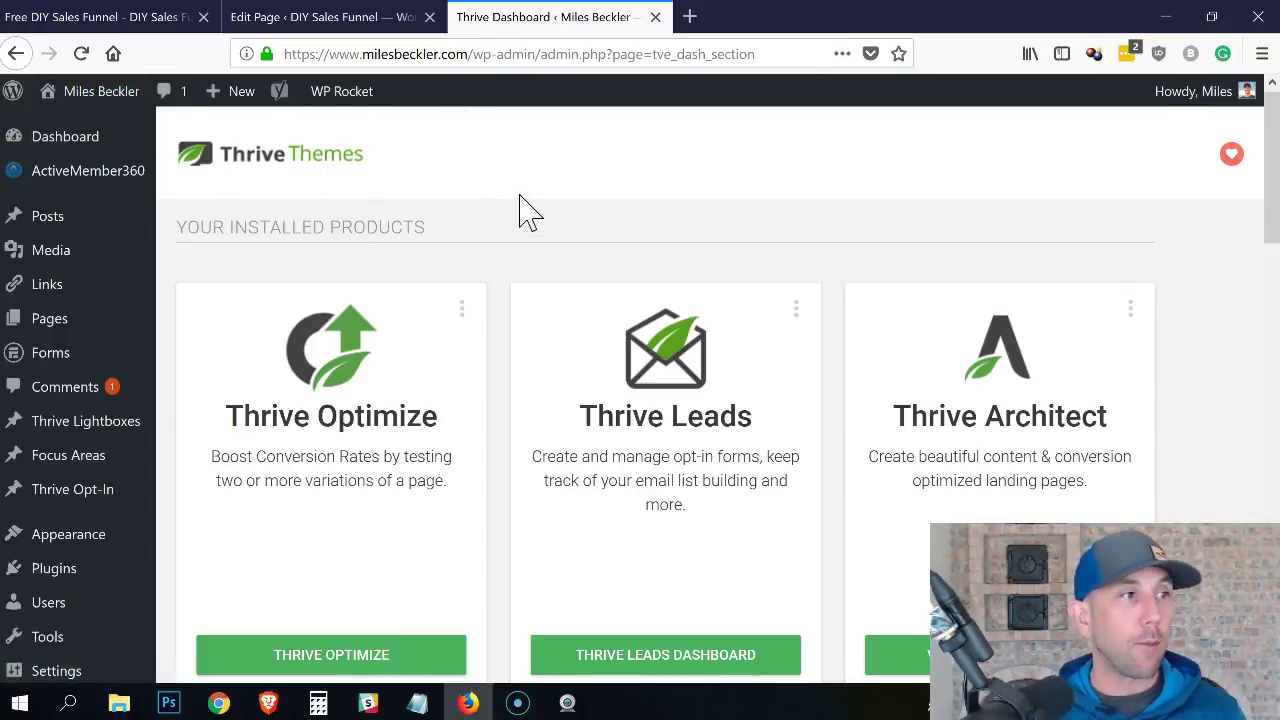
scroll(490, 238, down, 1)
scroll(490, 238, down, 5)
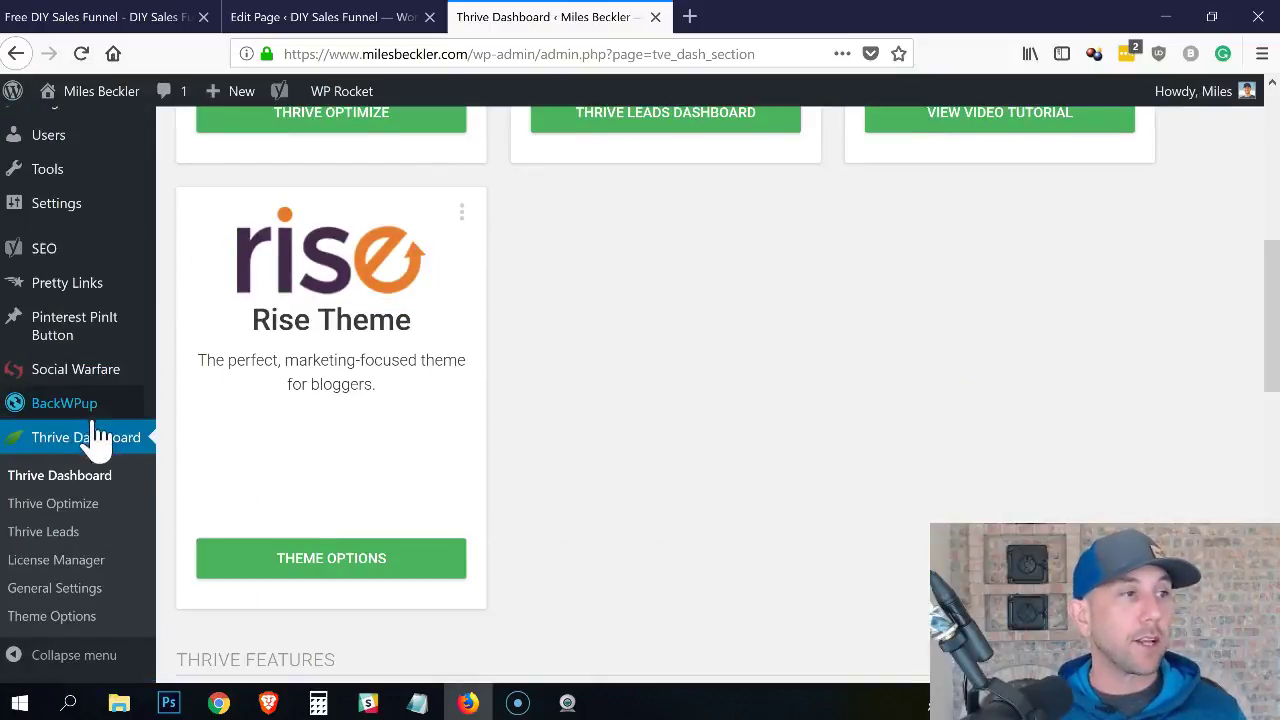
scroll(240, 480, up, 3)
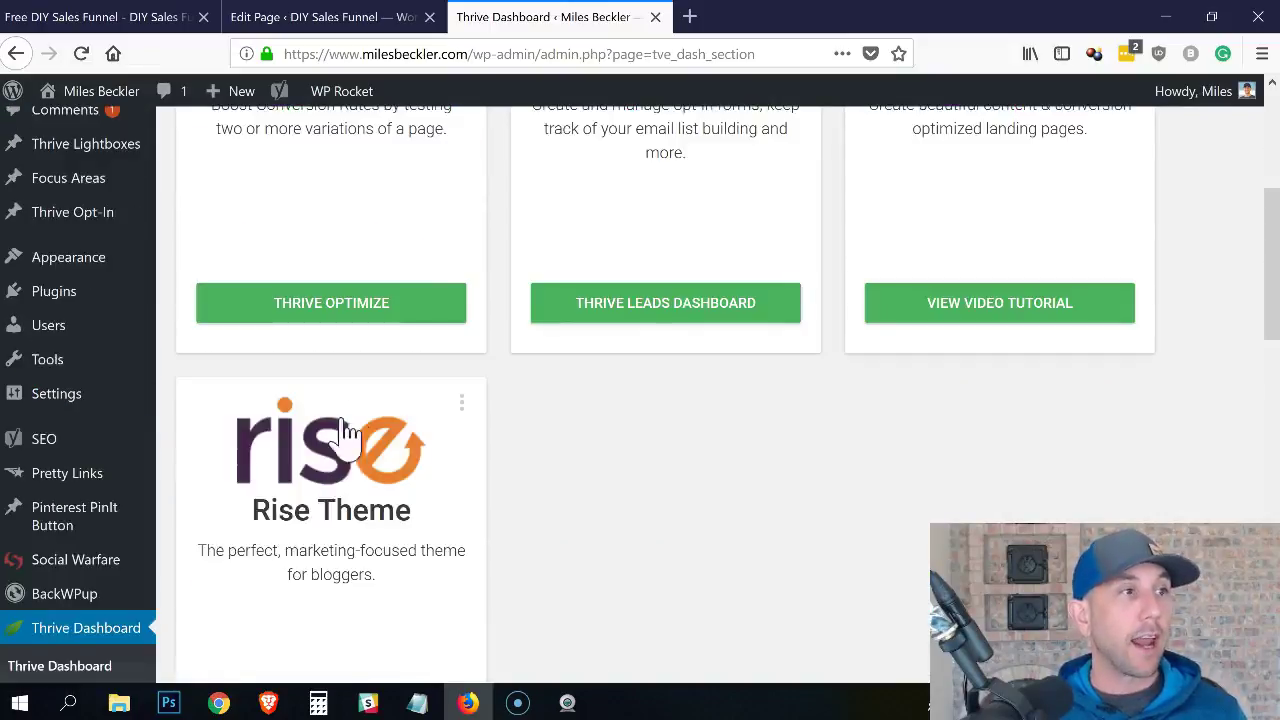
click(321, 452)
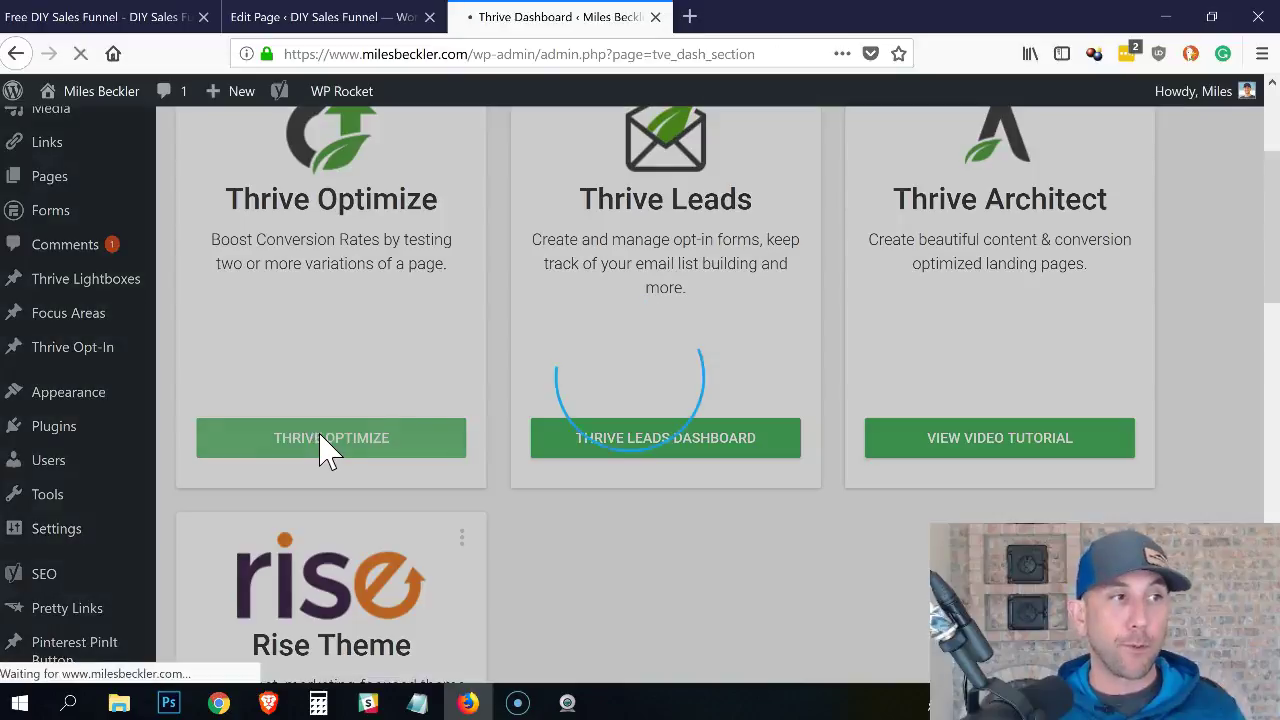
Step: Review the last 30 days' stats, the running A/B tests and the completed tests on the Optimize dashboard
scroll(500, 345, up, 1)
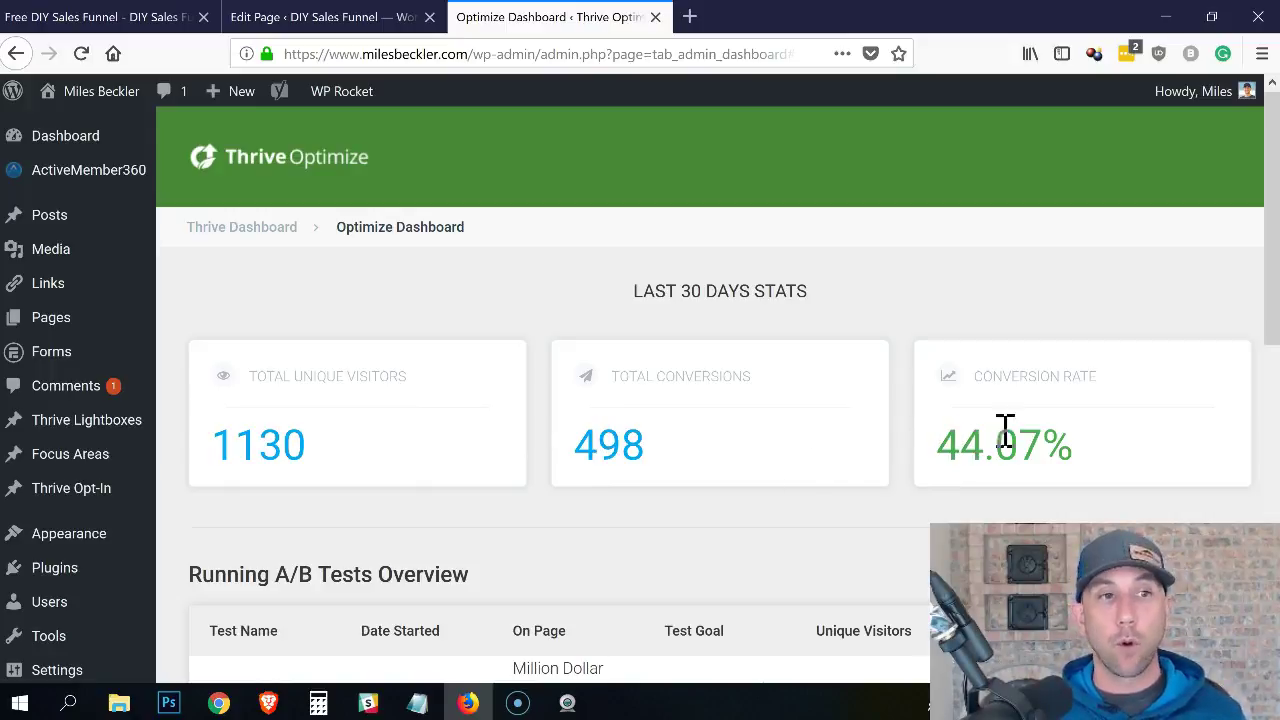
scroll(1045, 430, down, 4)
scroll(1045, 312, up, 4)
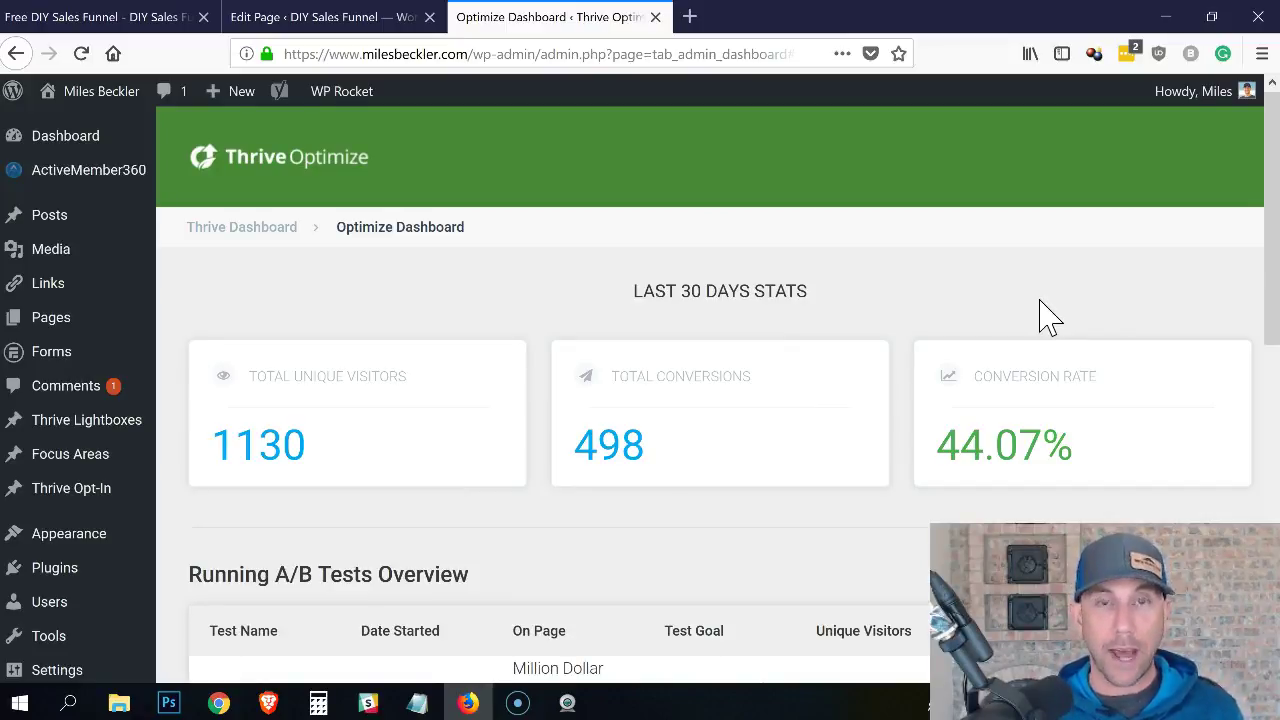
scroll(52, 585, down, 6)
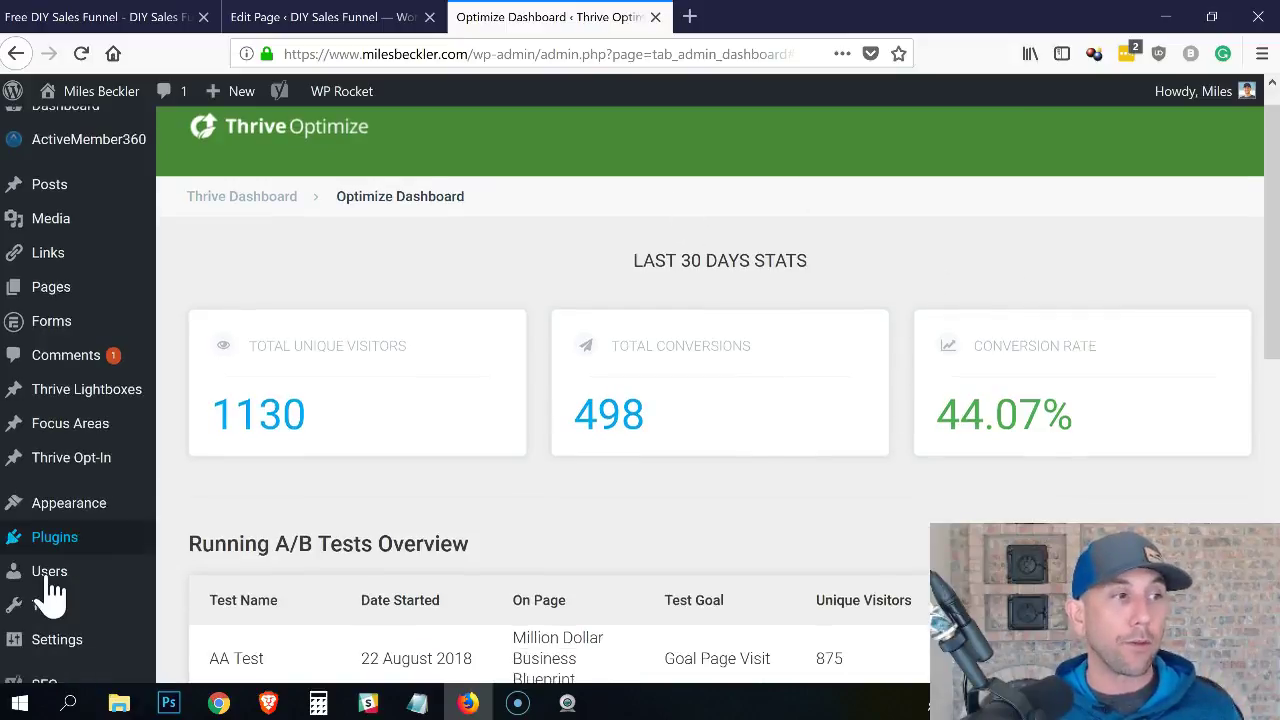
scroll(52, 585, down, 4)
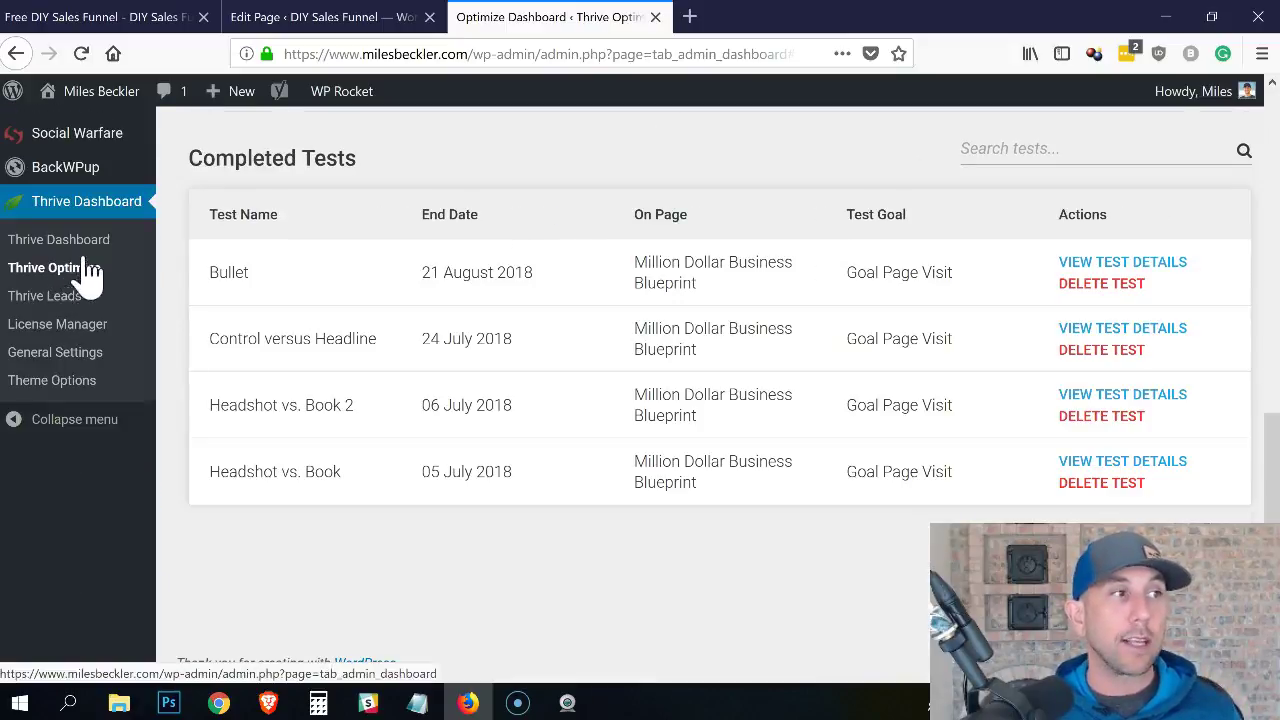
scroll(177, 243, up, 10)
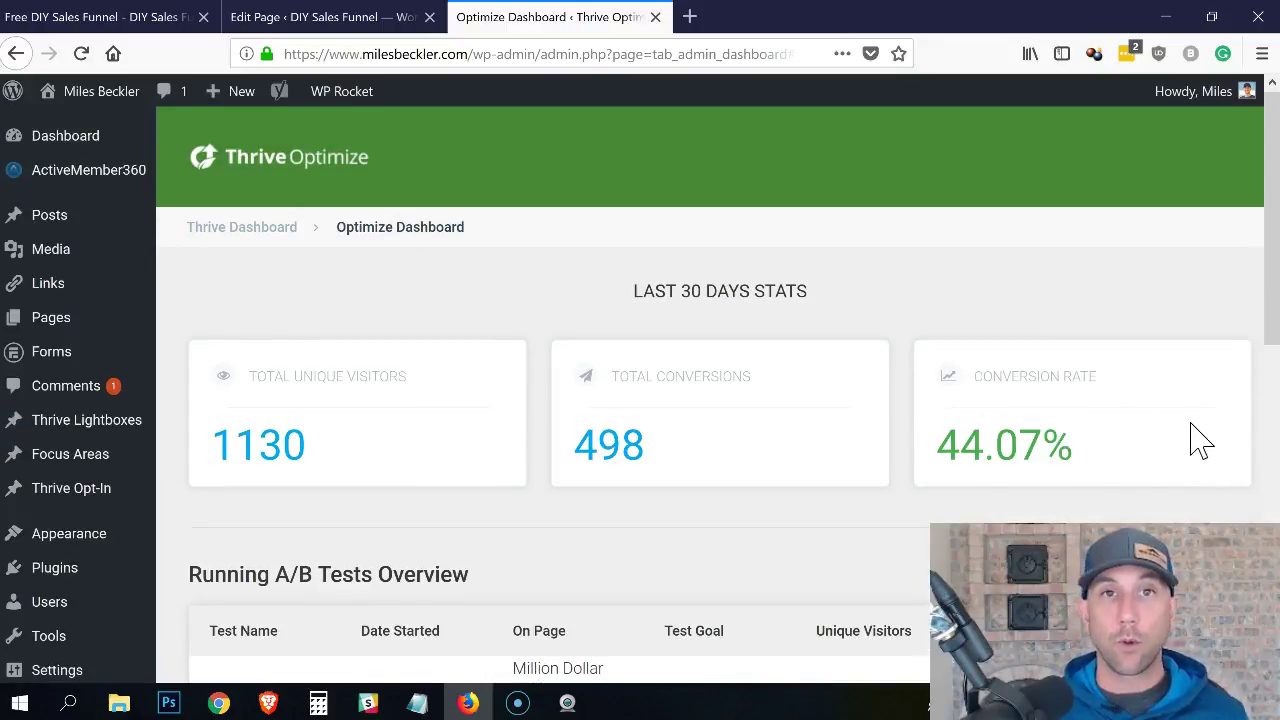
Step: Open the running AA Test's details and compare both variations in the conversion rate graph and the results table
scroll(1197, 435, down, 5)
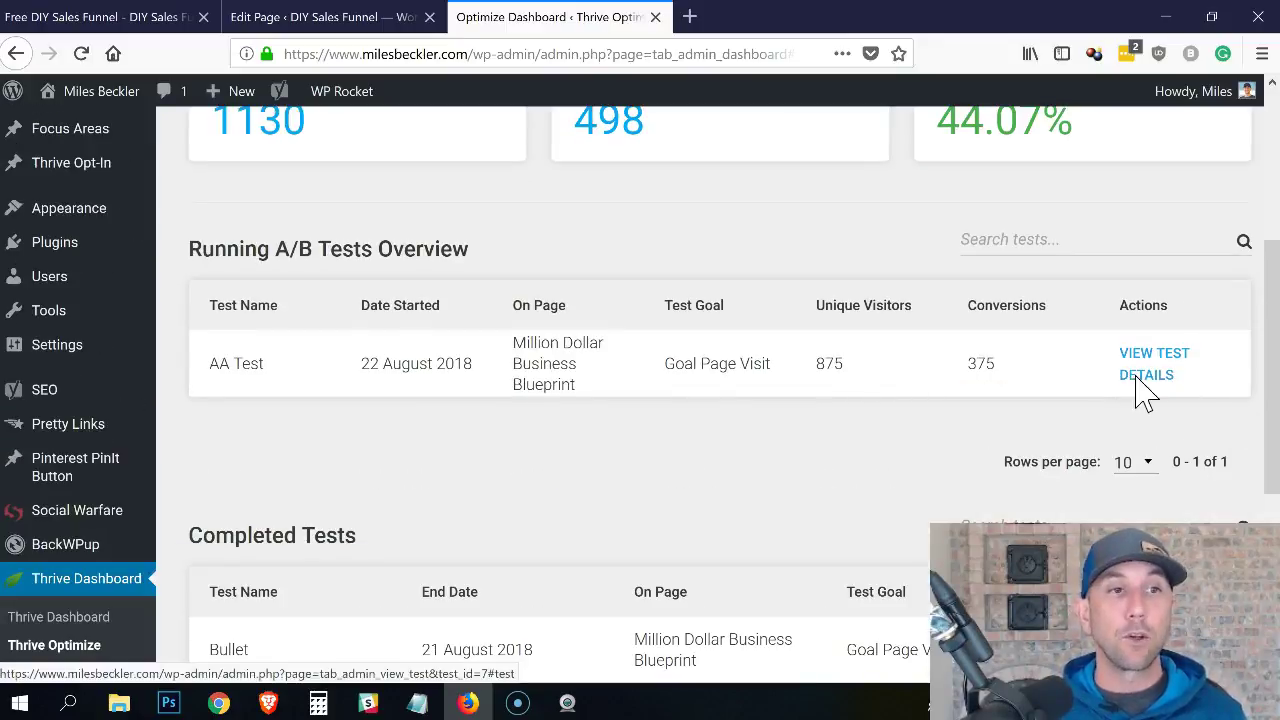
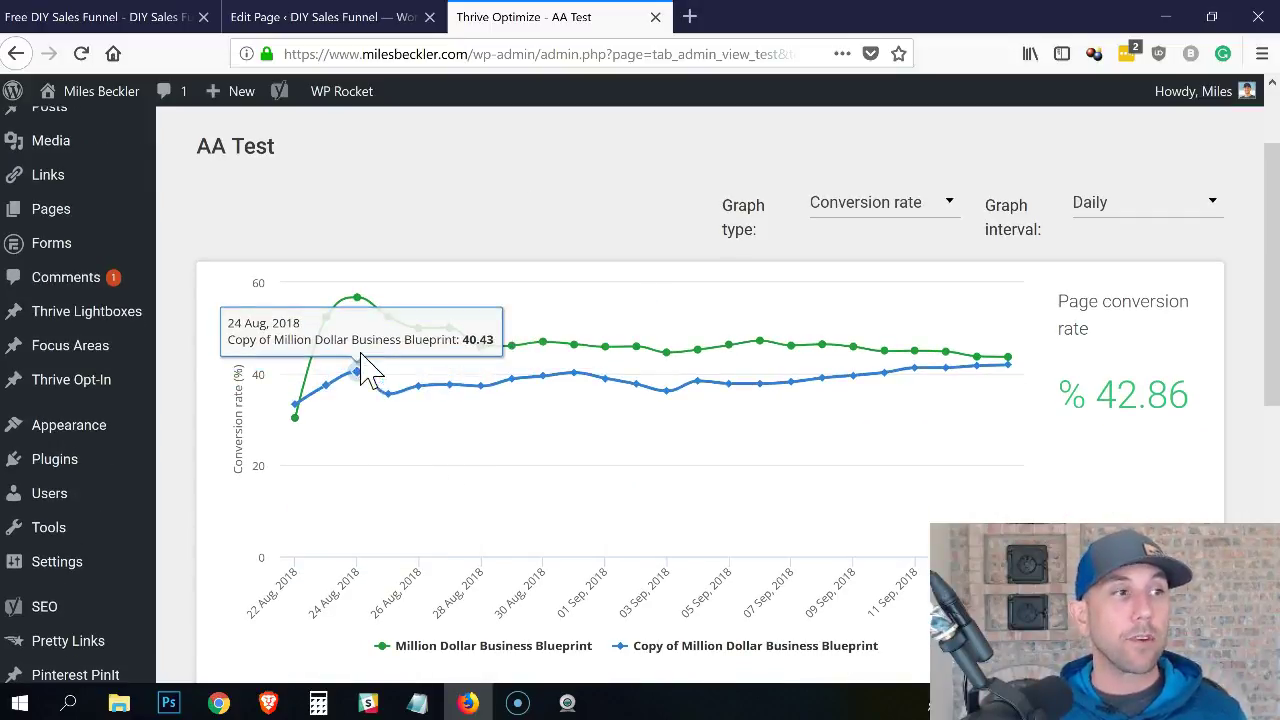
mouse_move(366, 312)
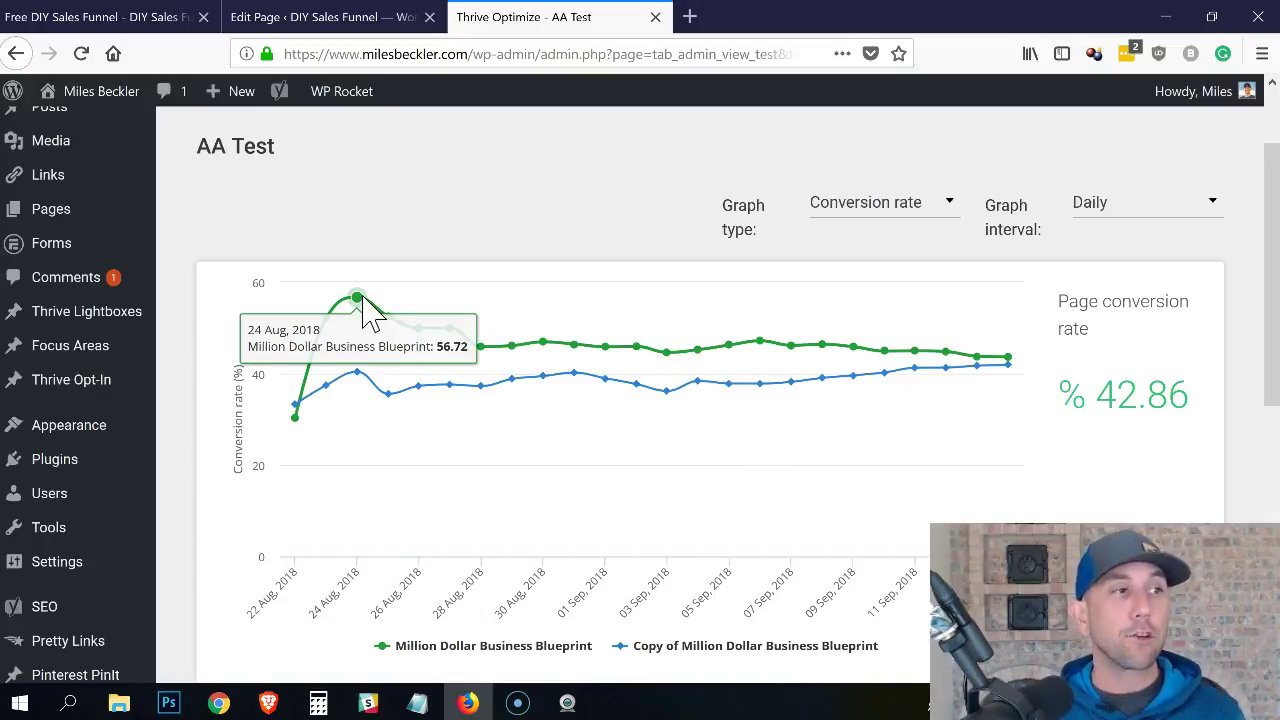
mouse_move(360, 380)
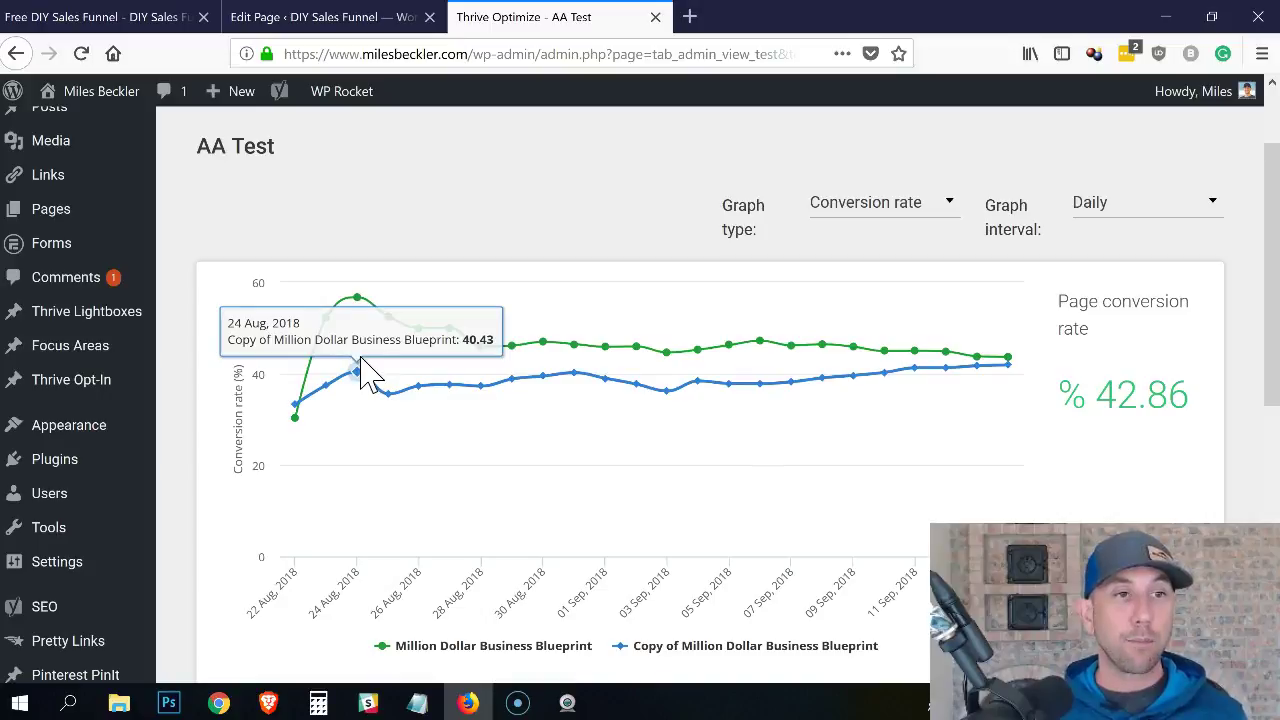
scroll(623, 286, down, 3)
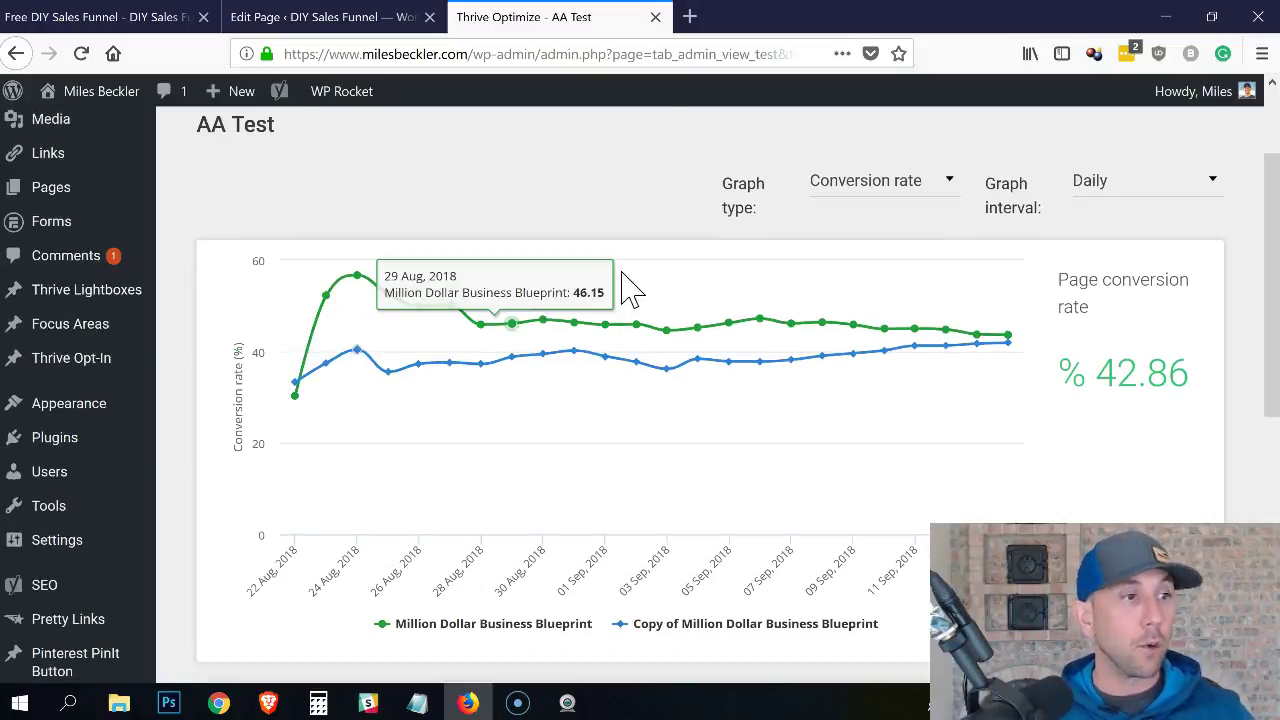
scroll(943, 391, down, 1)
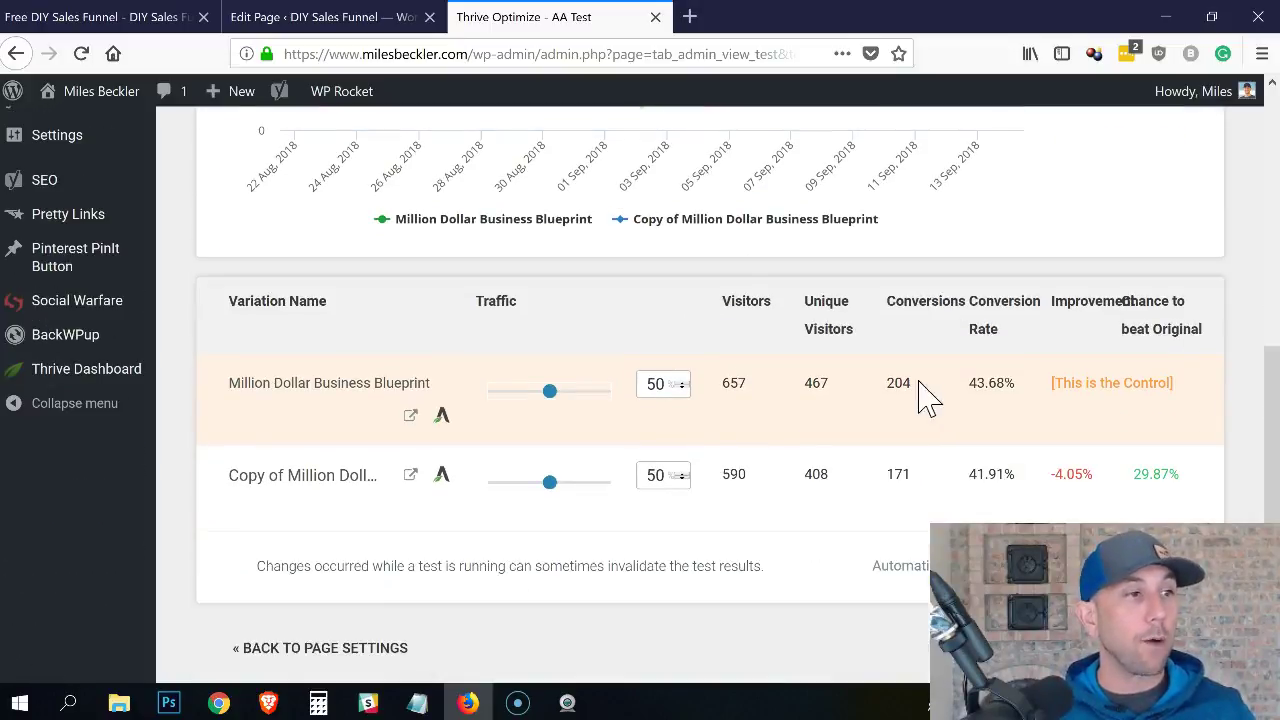
Step: Open separate previews of the Million Dollar Business Blueprint control page and its copy while keeping the AA Test open
middle_click(411, 412)
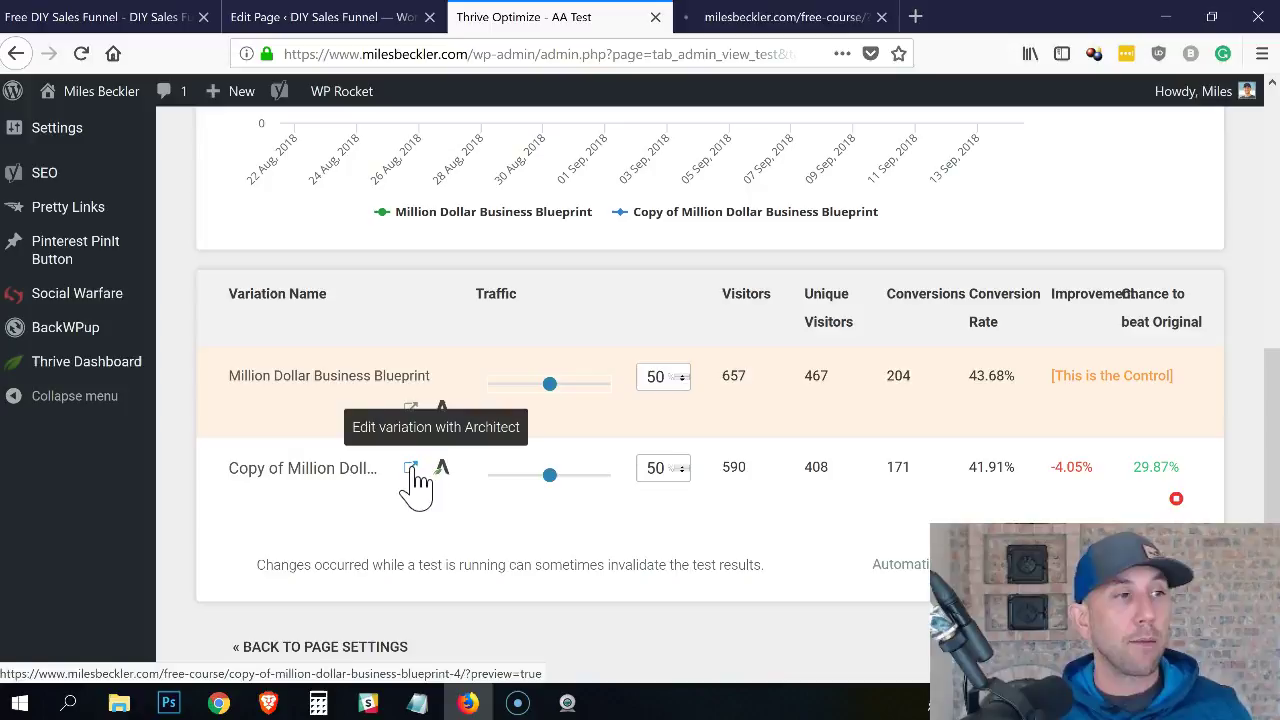
middle_click(411, 469)
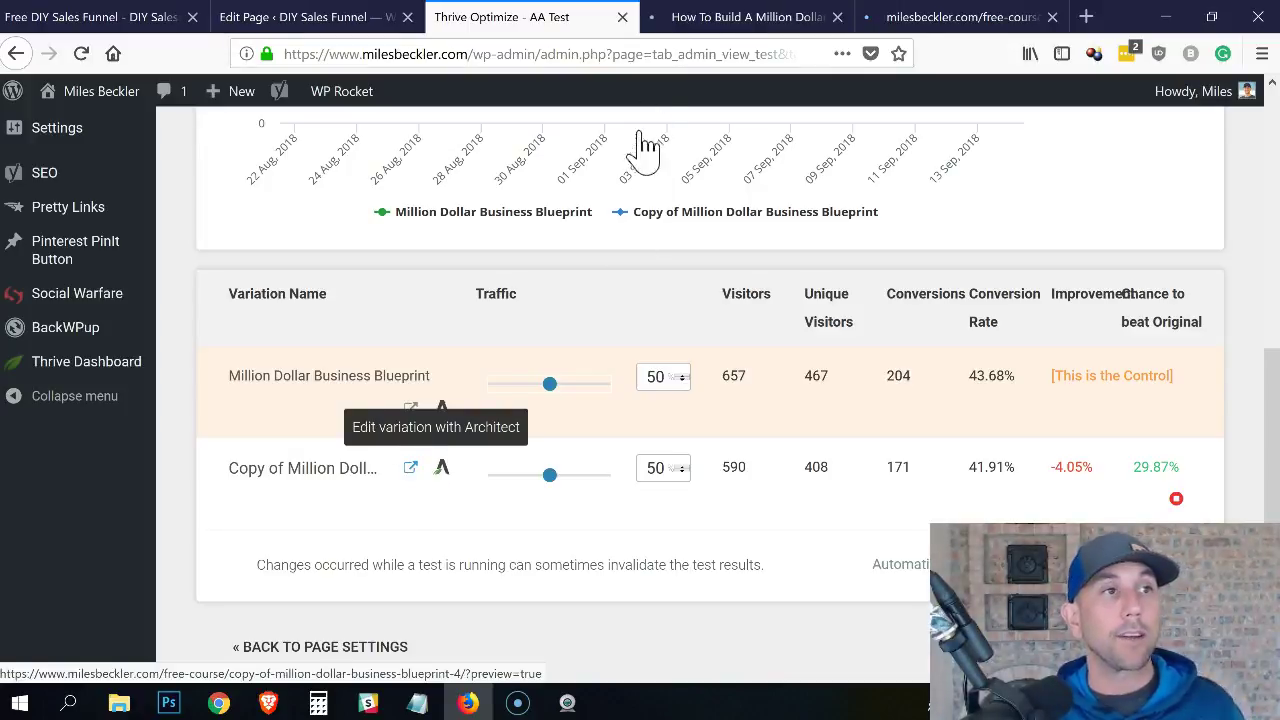
scroll(663, 320, up, 6)
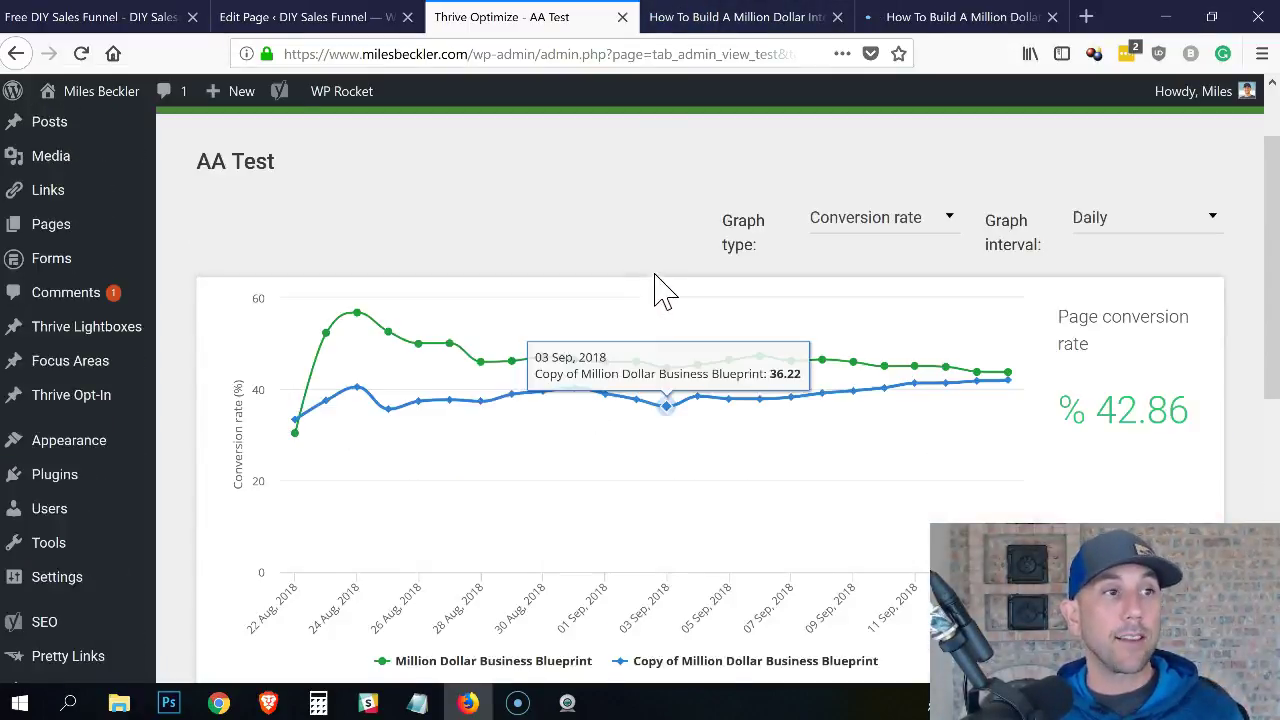
Step: Compare the control's landing page preview with the copy's preview by switching back and forth between them
click(752, 18)
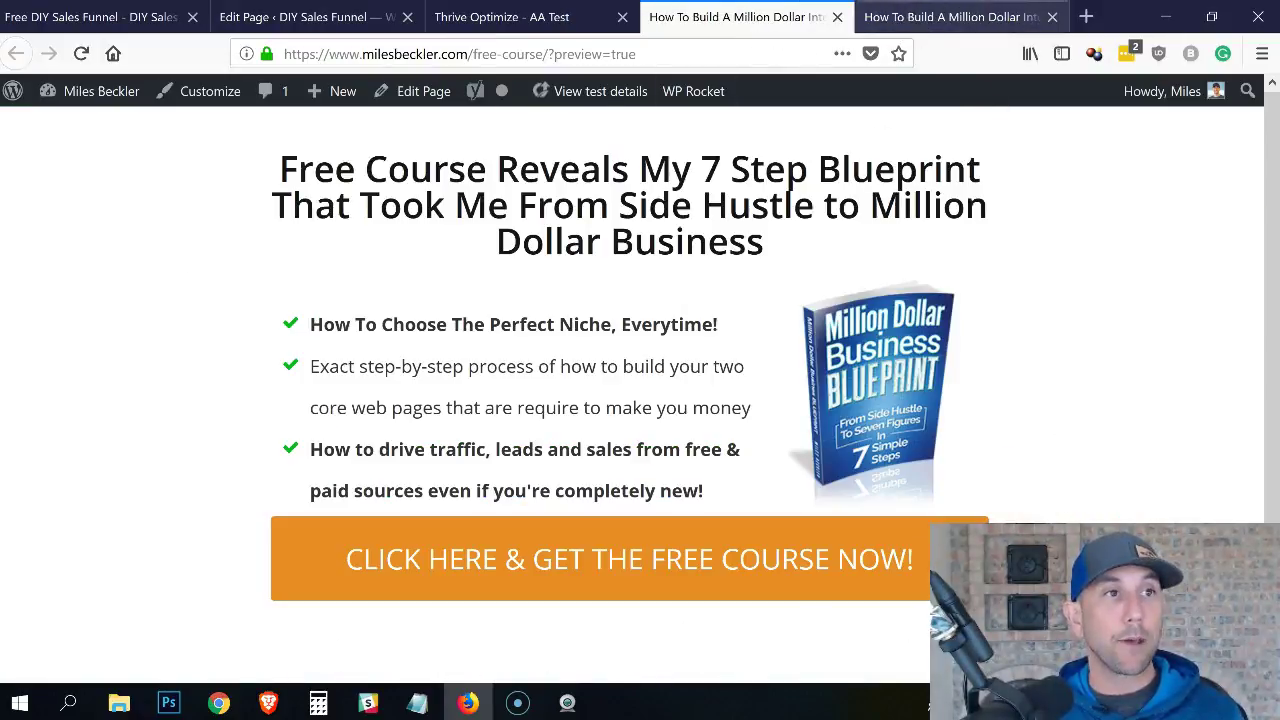
click(916, 14)
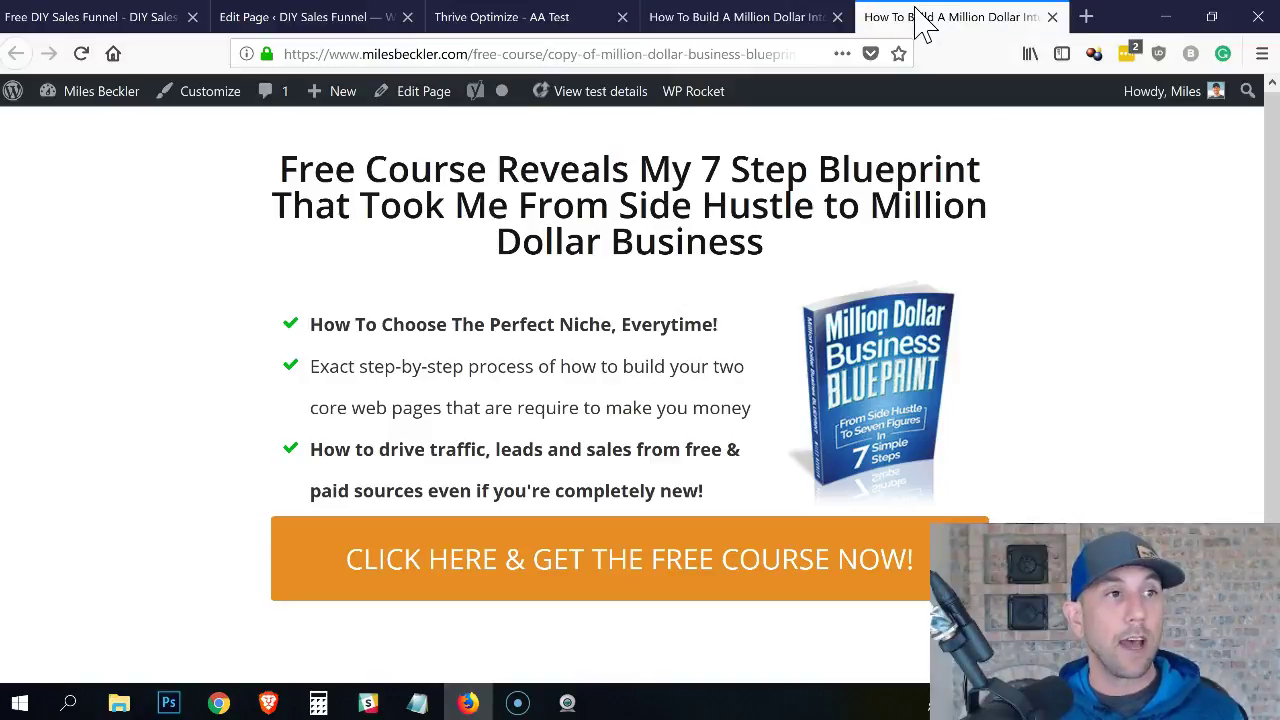
click(770, 22)
click(886, 23)
click(805, 24)
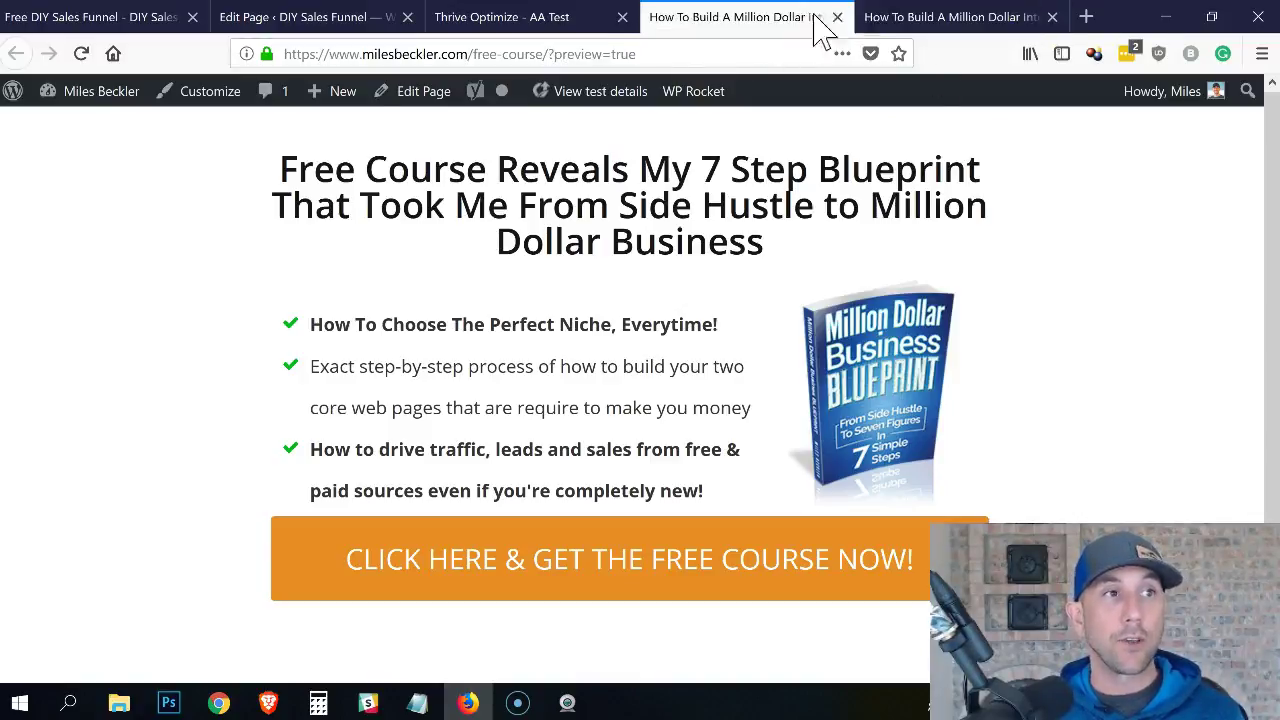
click(880, 22)
Step: Return to the AA Test details and re-examine the conversion rate graph, the overall page conversion rate and the variation results
click(572, 22)
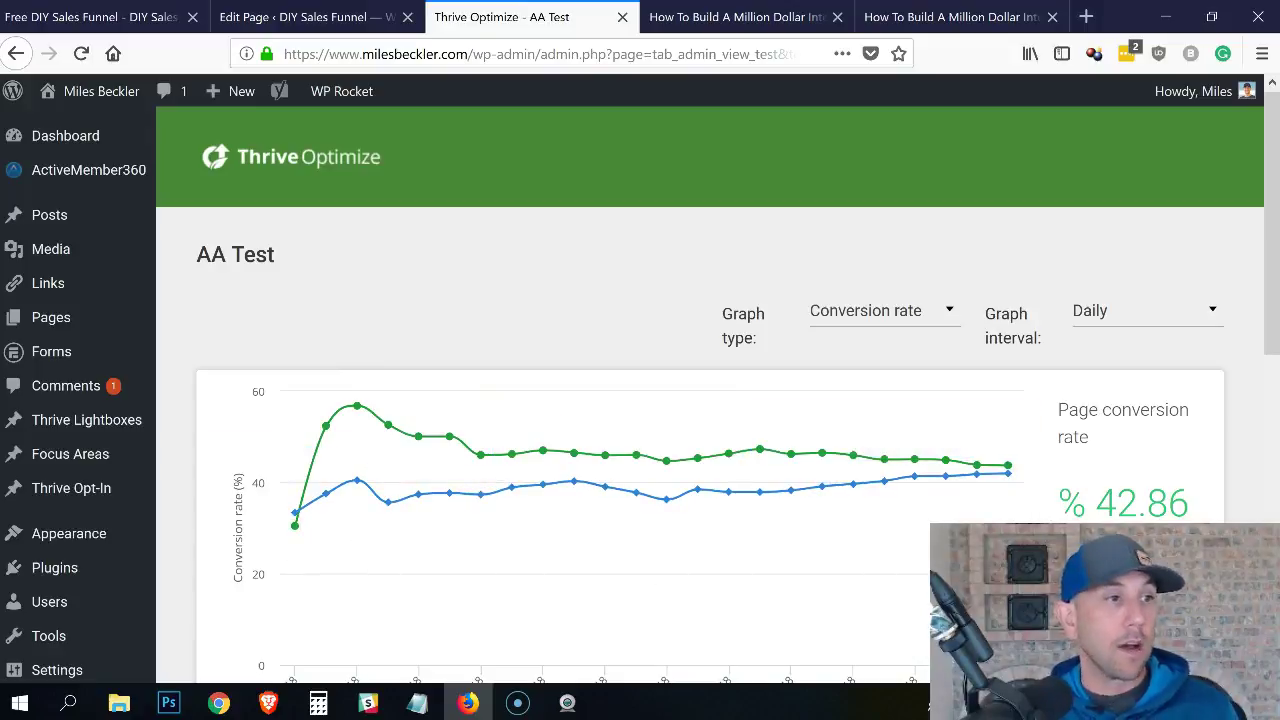
scroll(1020, 470, down, 2)
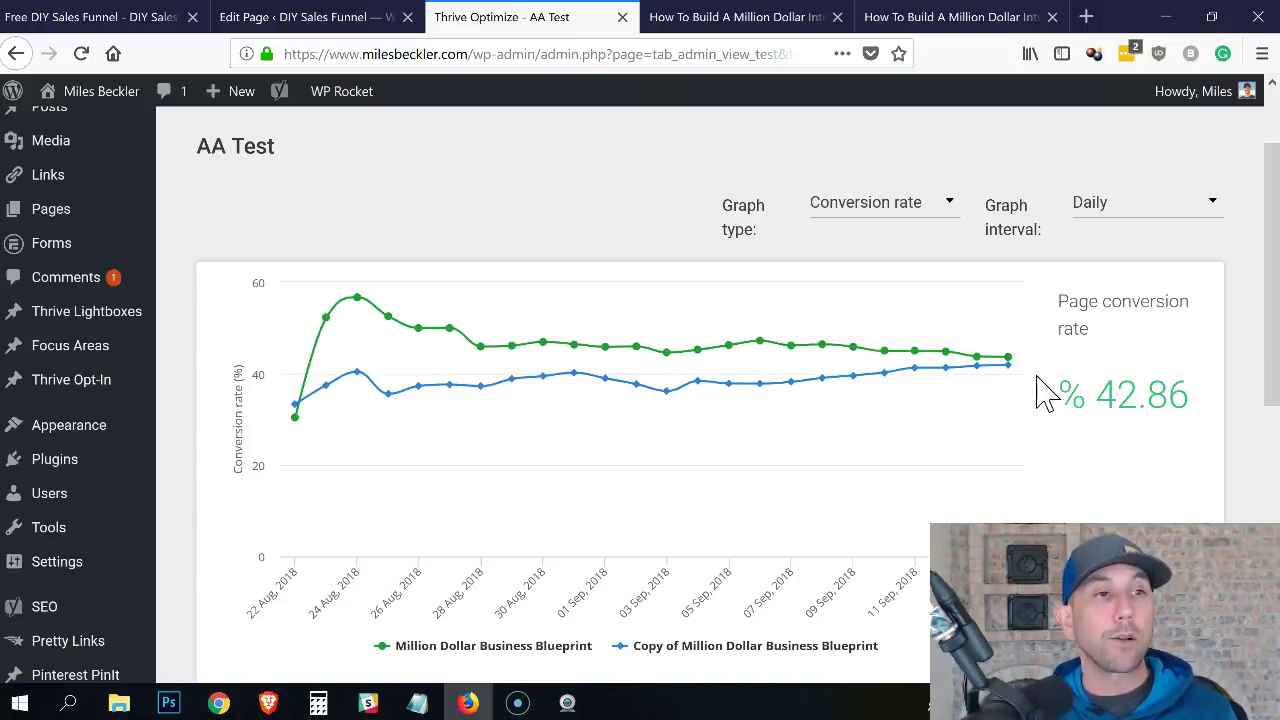
scroll(1066, 372, down, 1)
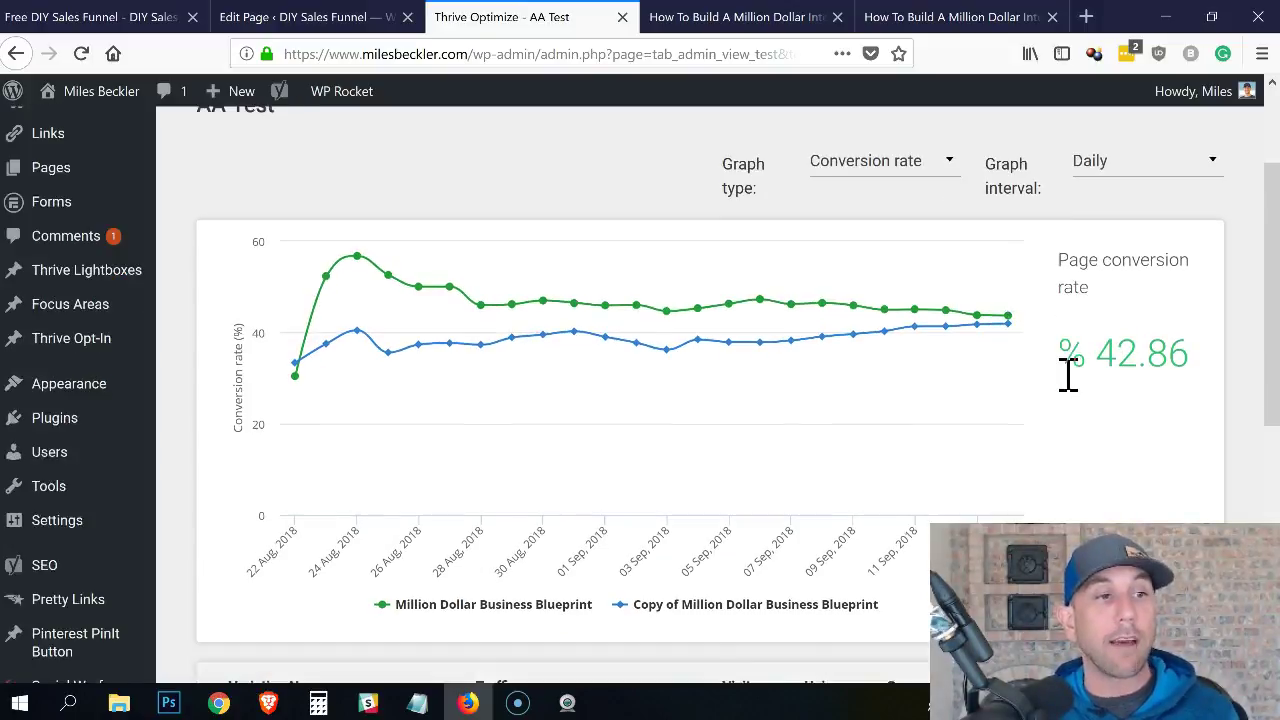
scroll(1068, 375, down, 5)
scroll(1072, 386, up, 6)
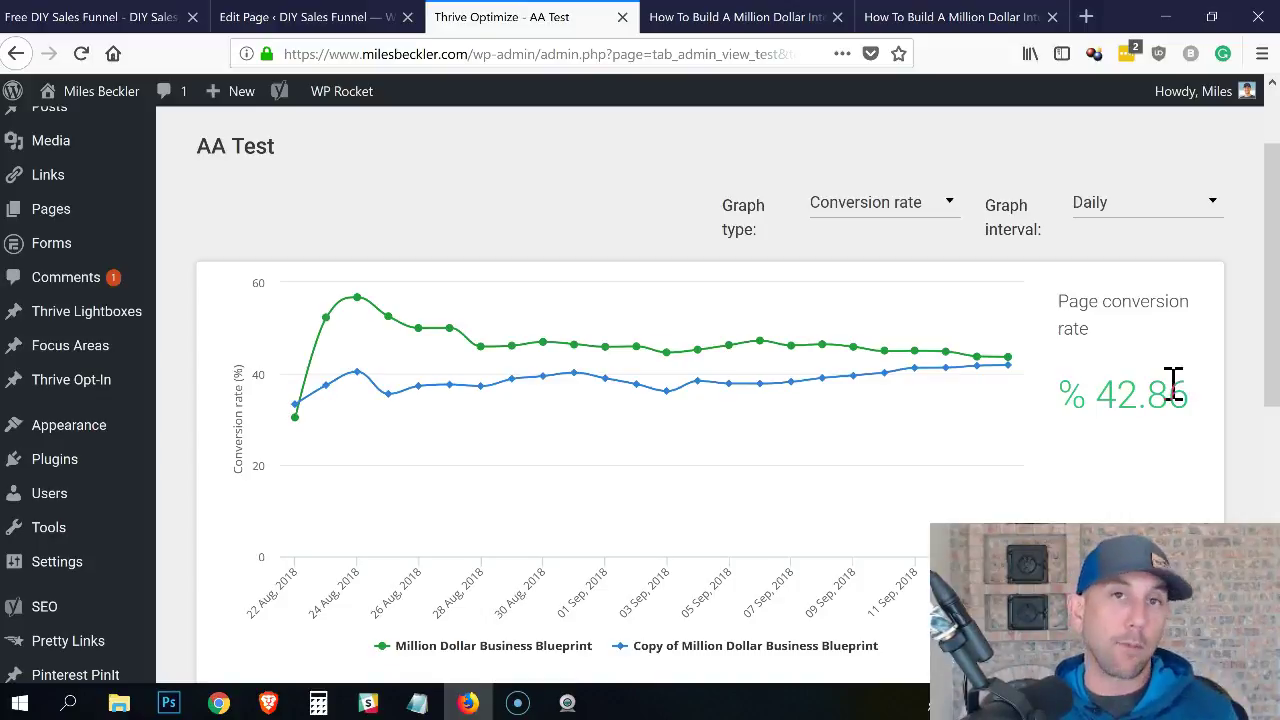
scroll(1172, 400, up, 2)
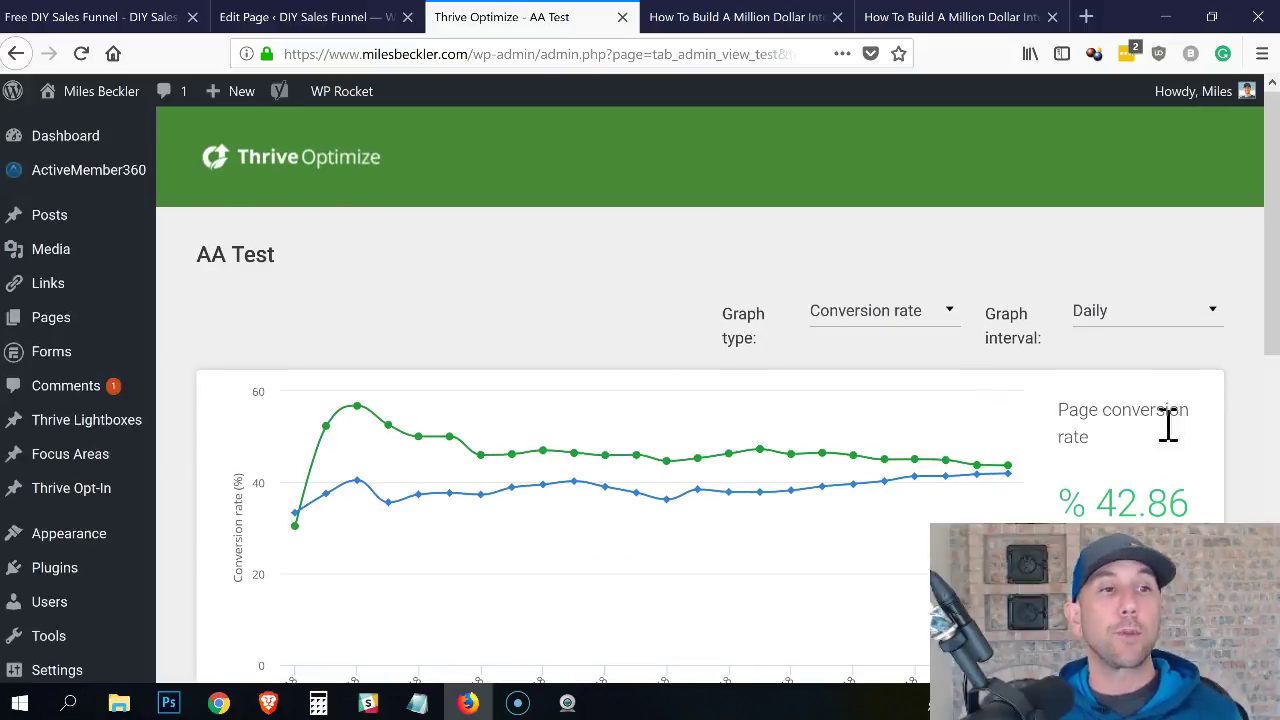